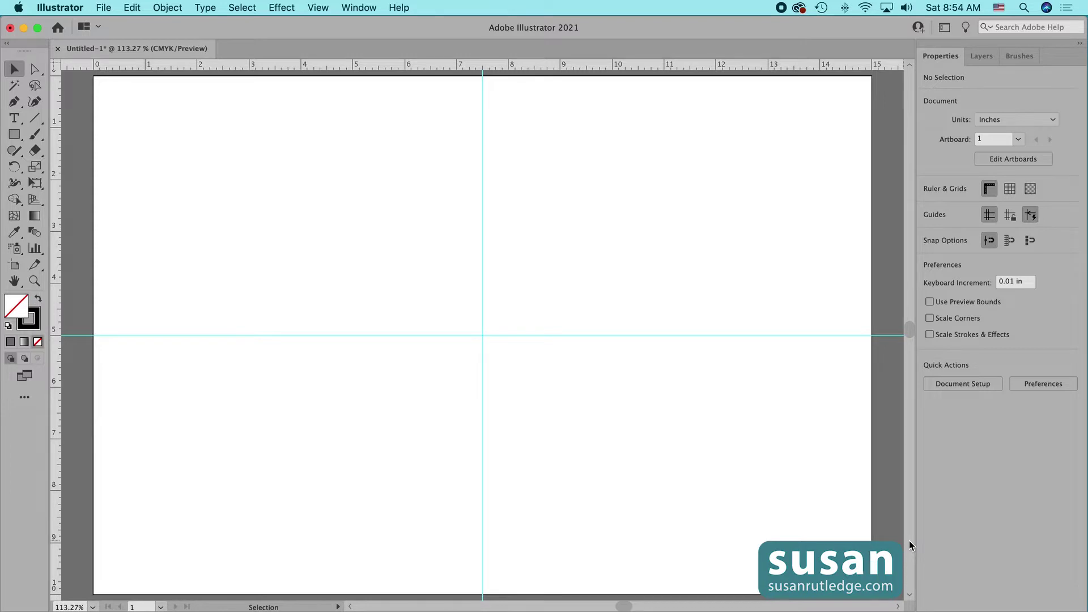
Step: Draw a freehand rectangle about 2.07 by 3.03 in across the horizontal guide, west of the vertical guide, and delete it
{"action": "left_click", "coordinate": [15, 136]}
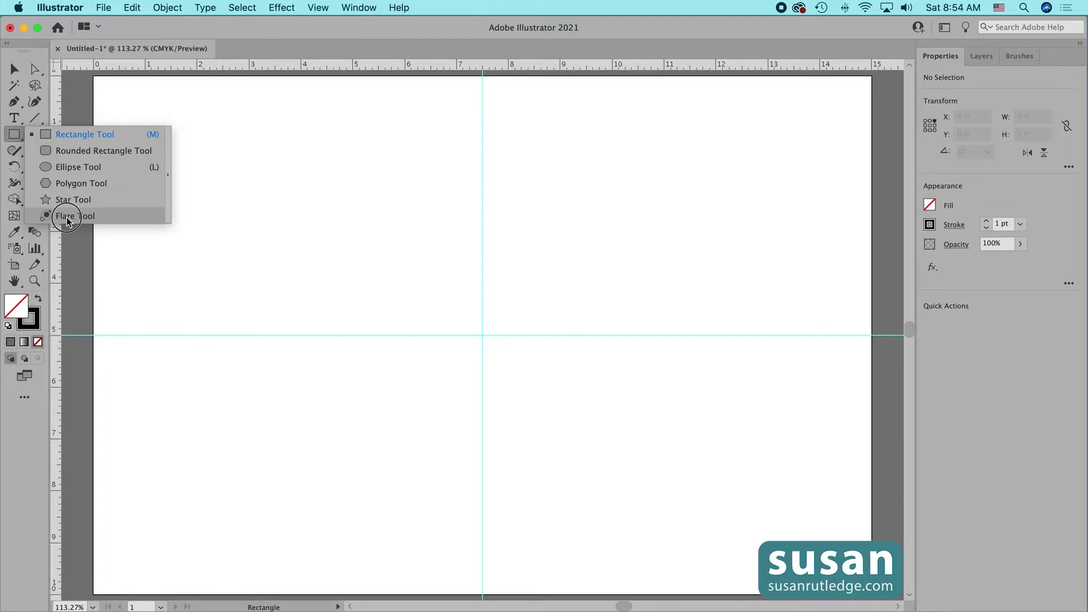
{"action": "left_click", "coordinate": [98, 136]}
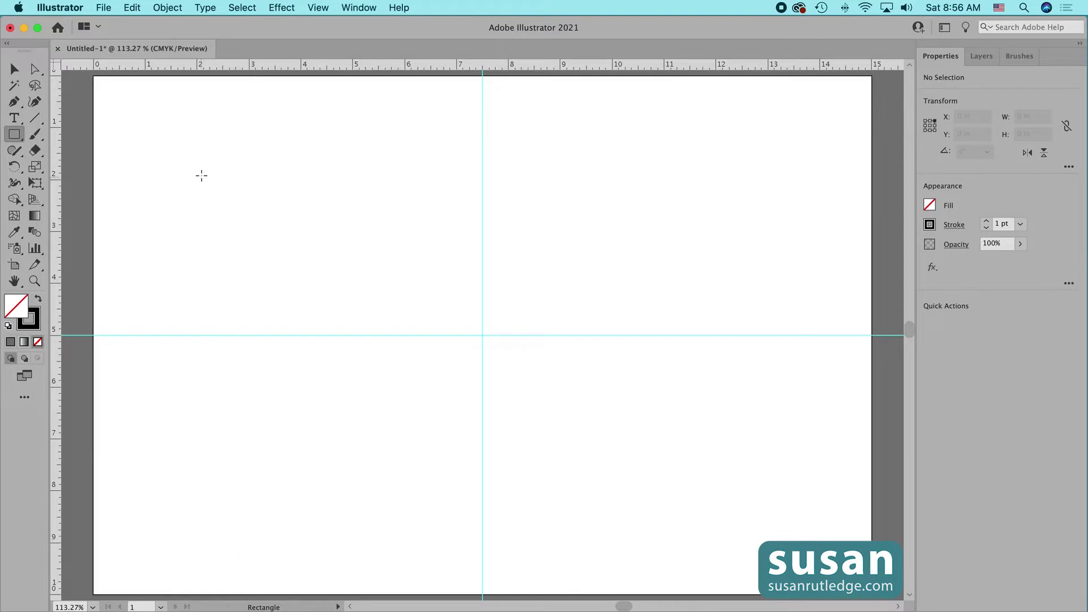
{"action": "left_click_drag", "start_coordinate": [277, 227], "coordinate": [384, 384]}
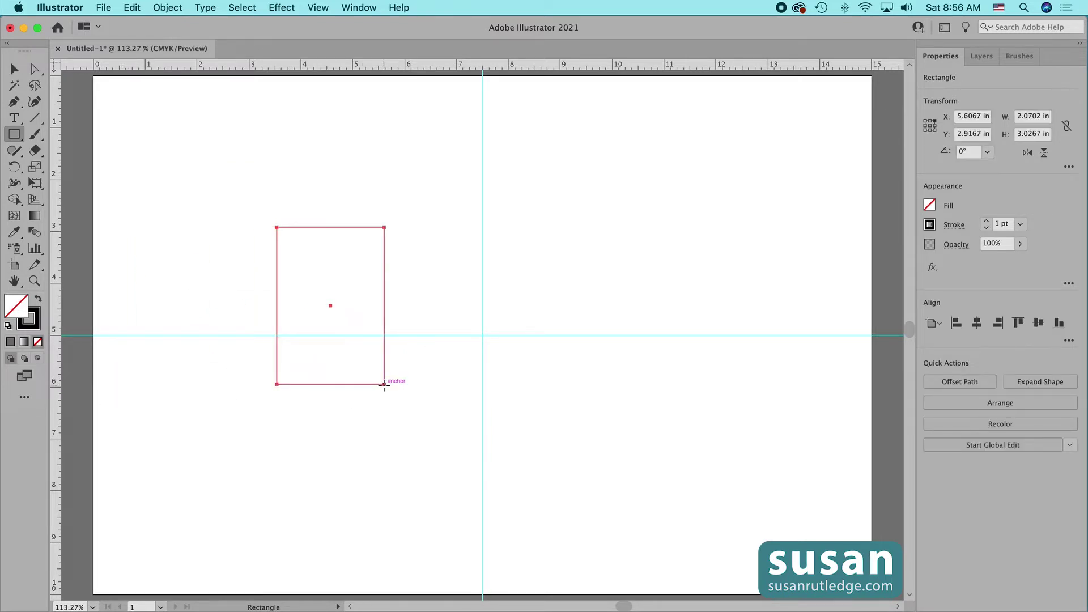
{"action": "key", "text": "Delete"}
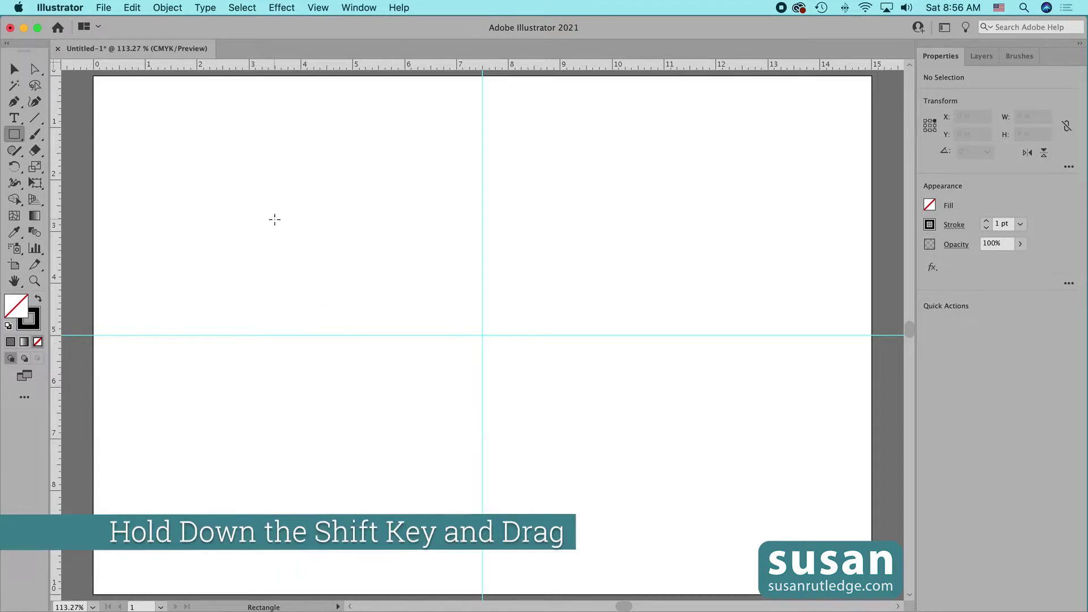
Step: Draw a constrained square about 3.17 in per side west of the vertical guide and remove it
{"action": "left_click_drag", "start_coordinate": [271, 213], "coordinate": [430, 378]}
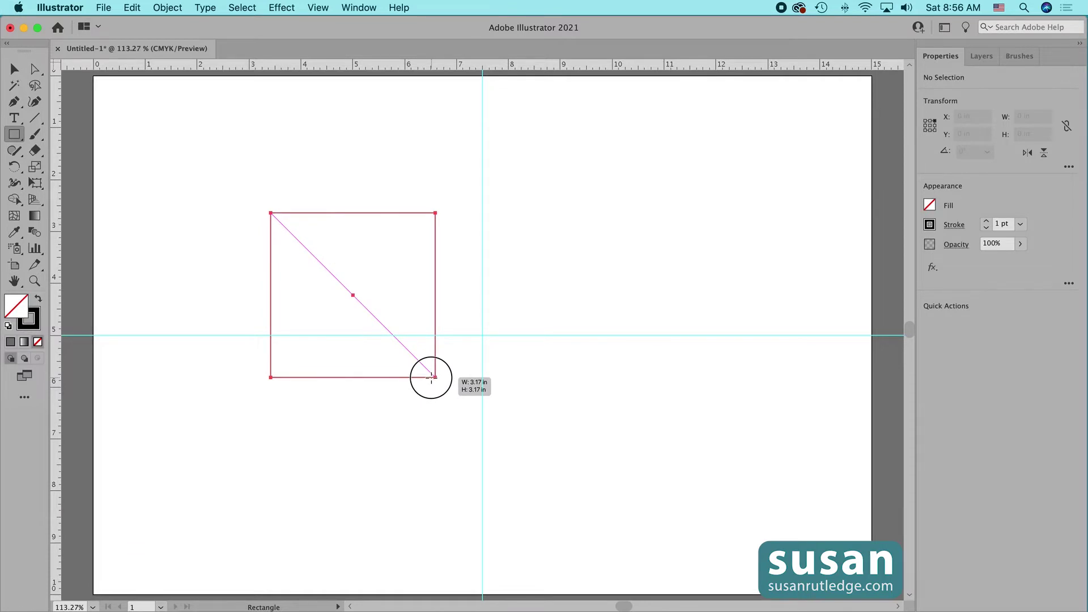
{"action": "left_click_drag", "start_coordinate": [431, 378], "coordinate": [431, 377]}
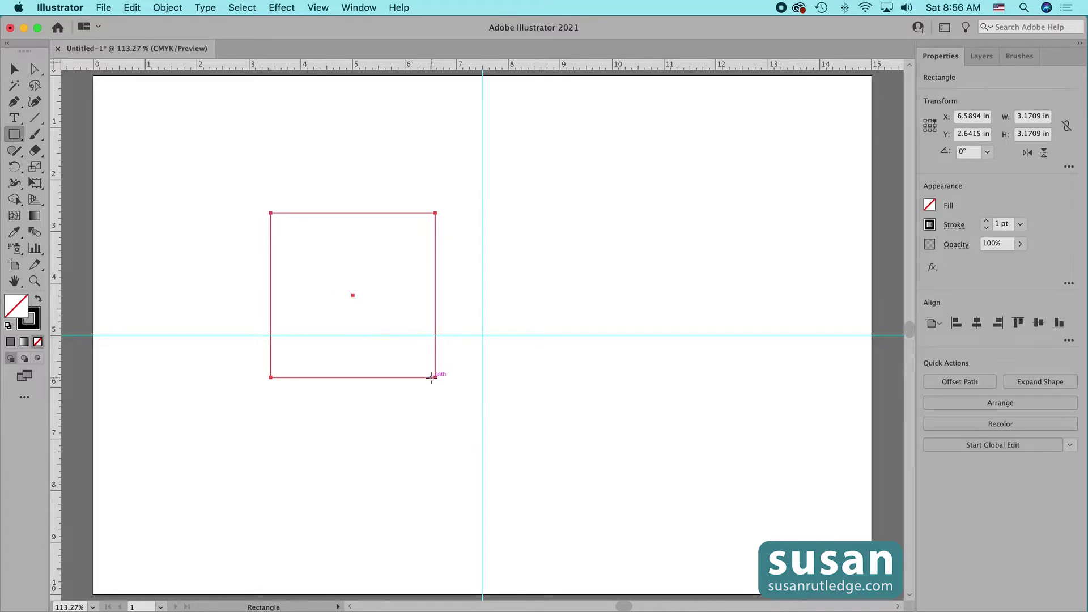
{"action": "key", "text": "super+z"}
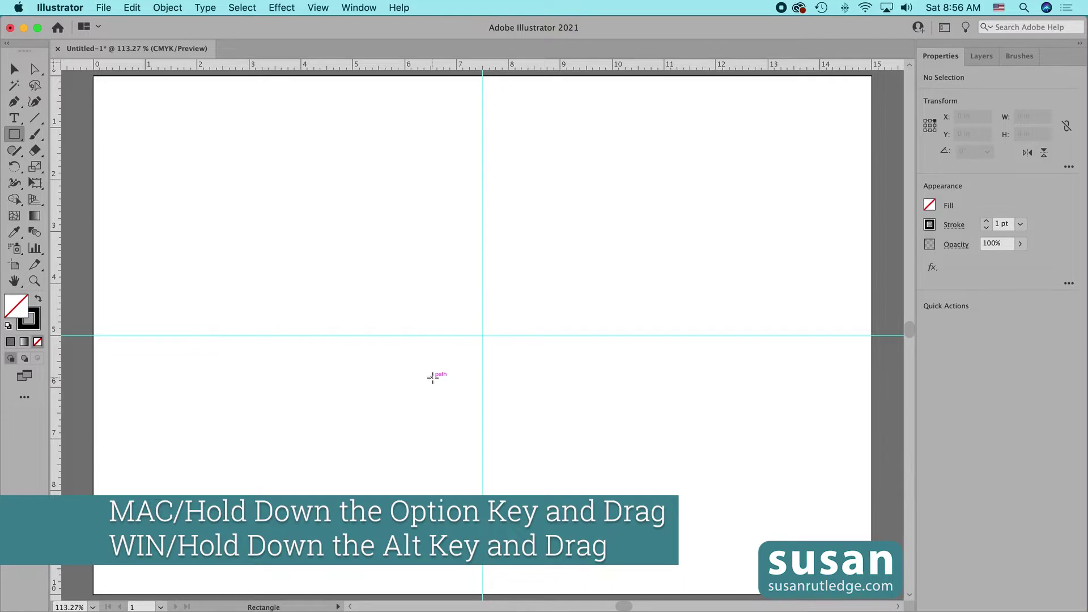
Step: Draw a rectangle about 3.14 by 4.25 in outward from its center and delete it
{"action": "left_click_drag", "start_coordinate": [351, 293], "coordinate": [432, 403]}
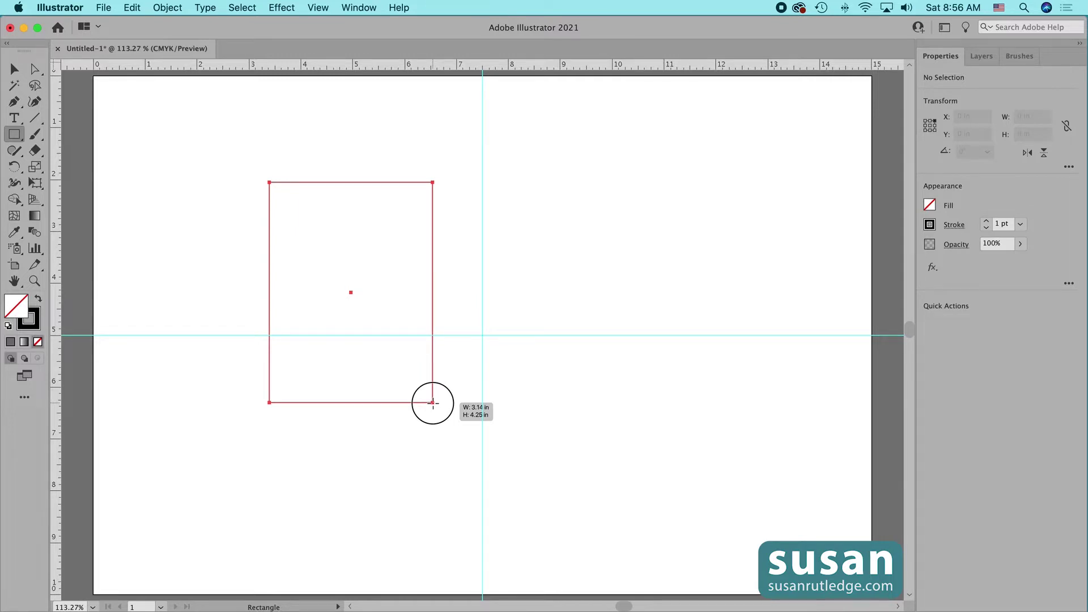
{"action": "left_click_drag", "start_coordinate": [432, 403], "coordinate": [433, 402]}
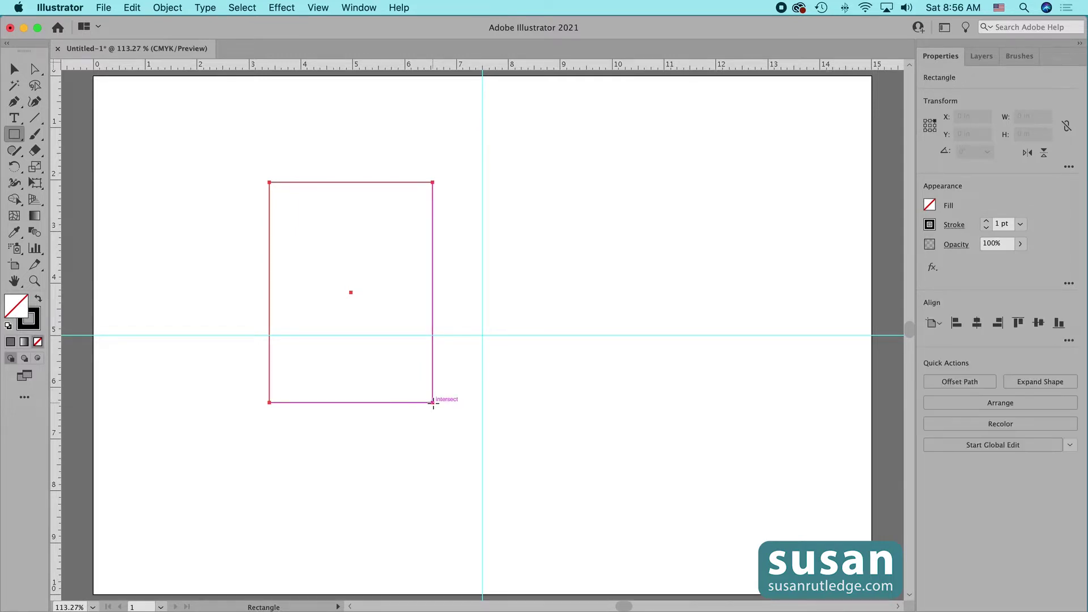
{"action": "key", "text": "Delete"}
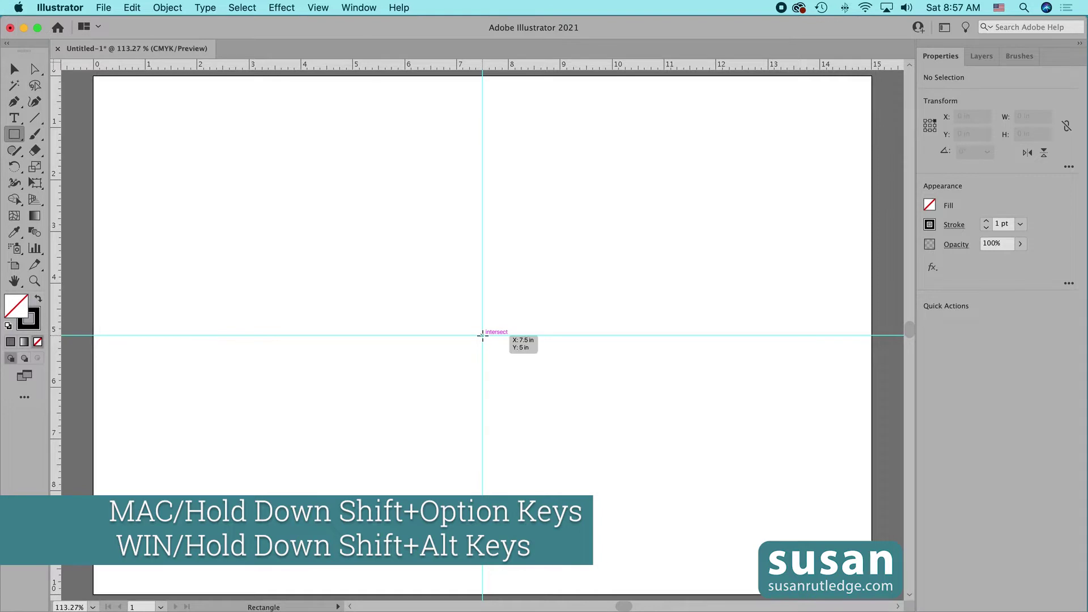
Step: Draw a square about 4.98 in per side outward from the guides' intersection, delete it, and fit the artboard in the window
{"action": "left_click_drag", "start_coordinate": [482, 335], "coordinate": [557, 464]}
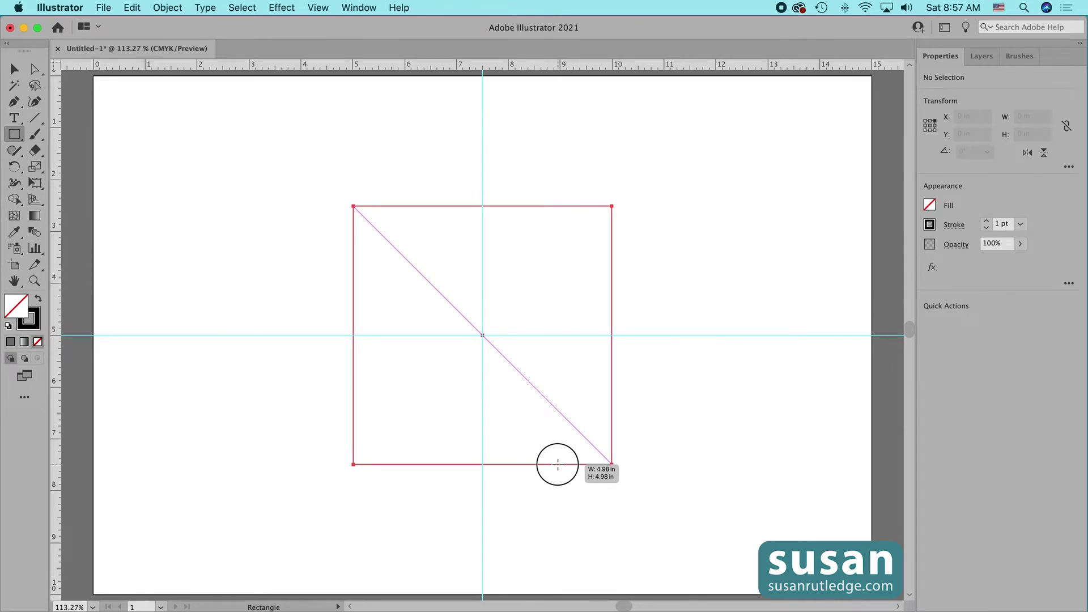
{"action": "left_click_drag", "start_coordinate": [557, 464], "coordinate": [558, 464]}
{"action": "scroll", "coordinate": [557, 464], "scroll_direction": "up", "scroll_amount": 1}
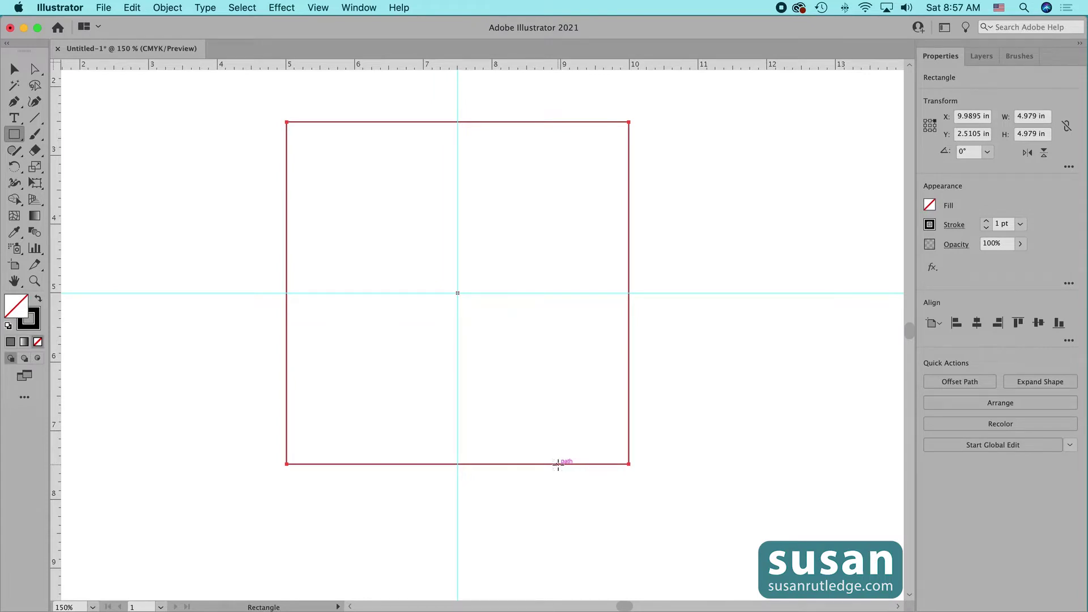
{"action": "key", "text": "Delete"}
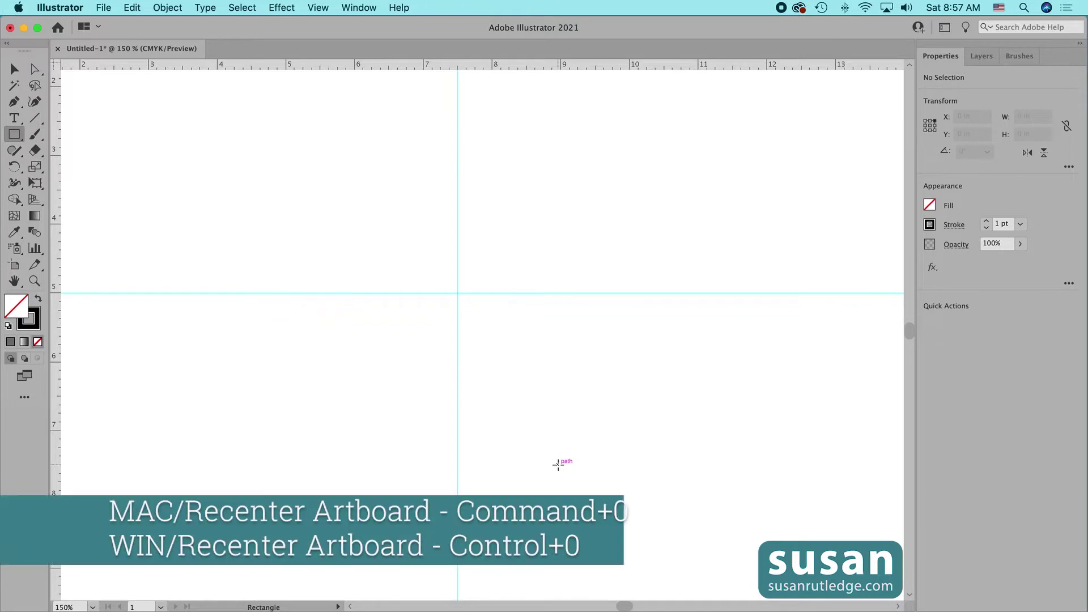
{"action": "key", "text": "super+0"}
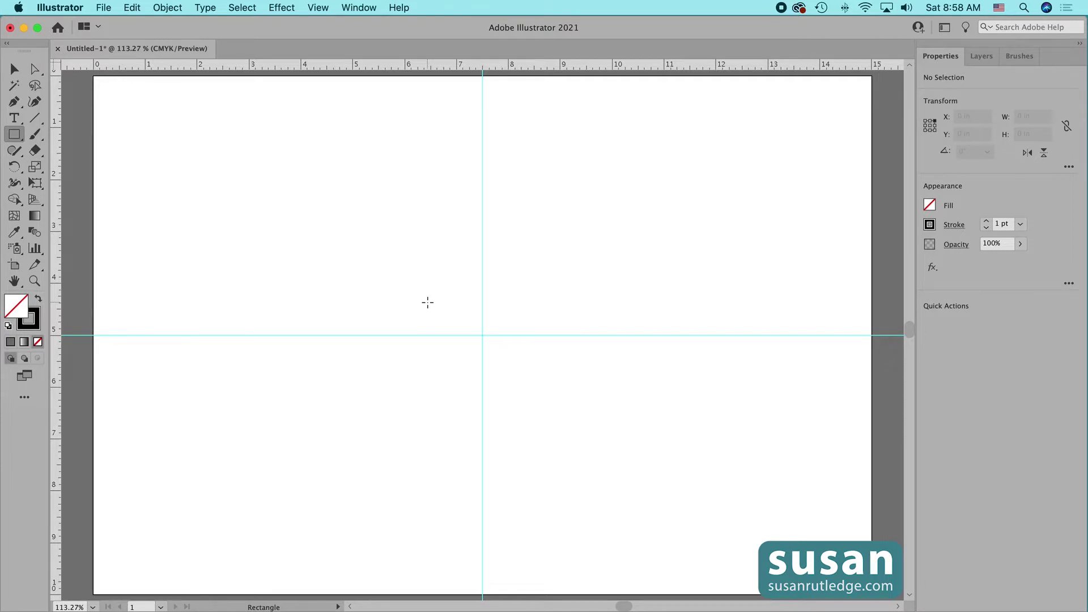
Step: Create a rectangle with an exact width of 4 in and height of 5 in, and delete it
{"action": "left_click", "coordinate": [377, 242]}
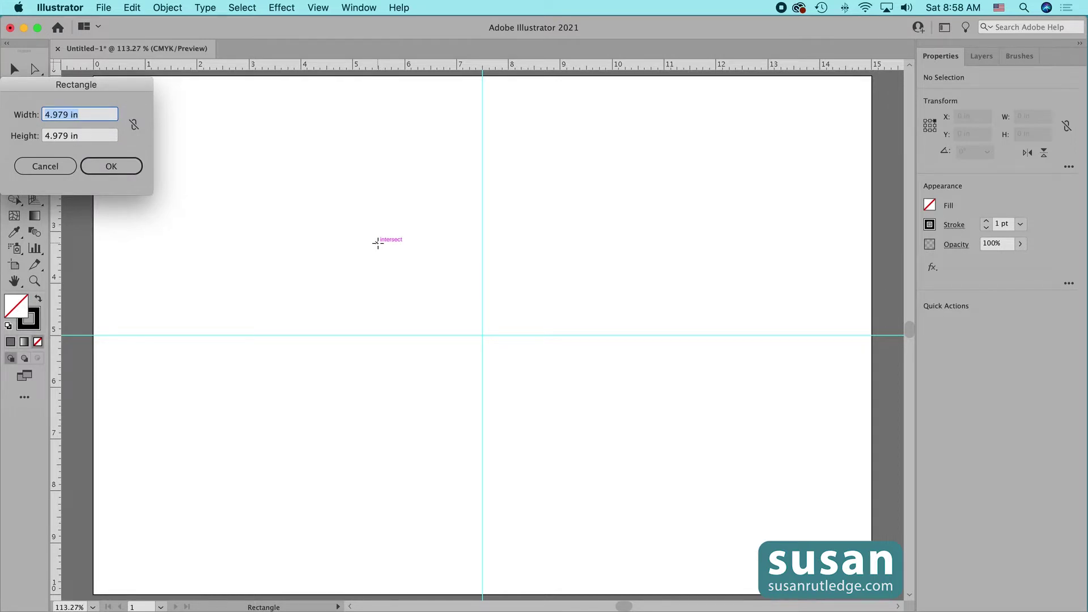
{"action": "type", "text": "4"}
{"action": "key", "text": "Tab"}
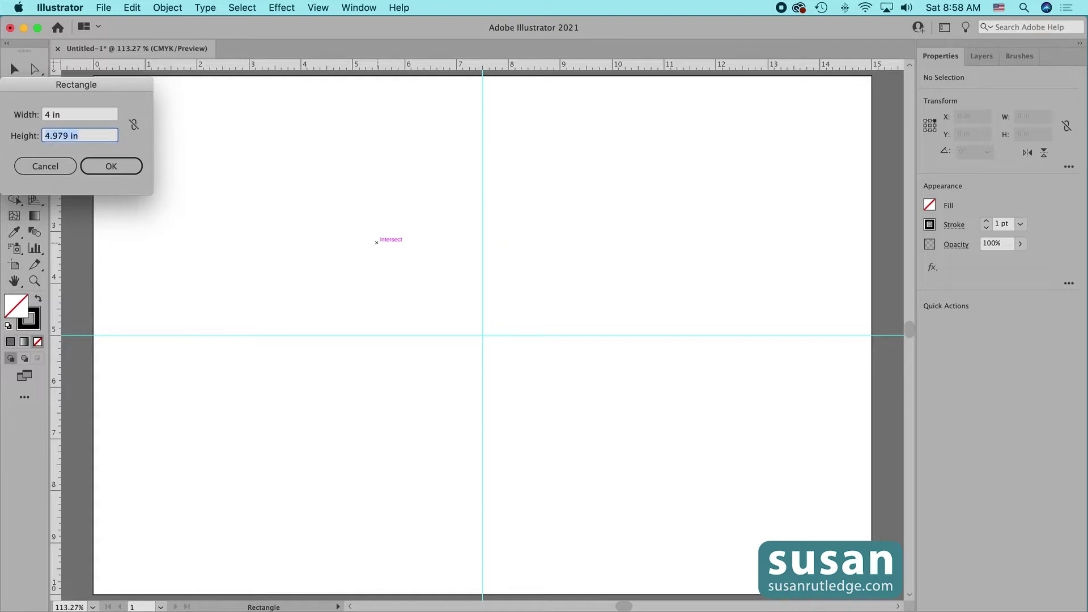
{"action": "type", "text": "5"}
{"action": "key", "text": "Return"}
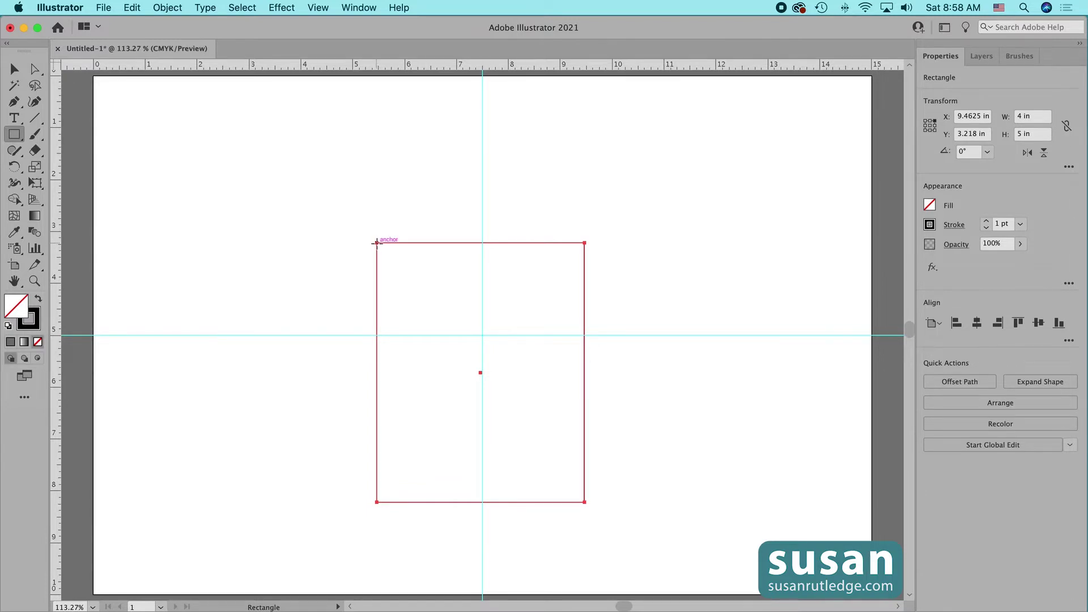
{"action": "key", "text": "Delete"}
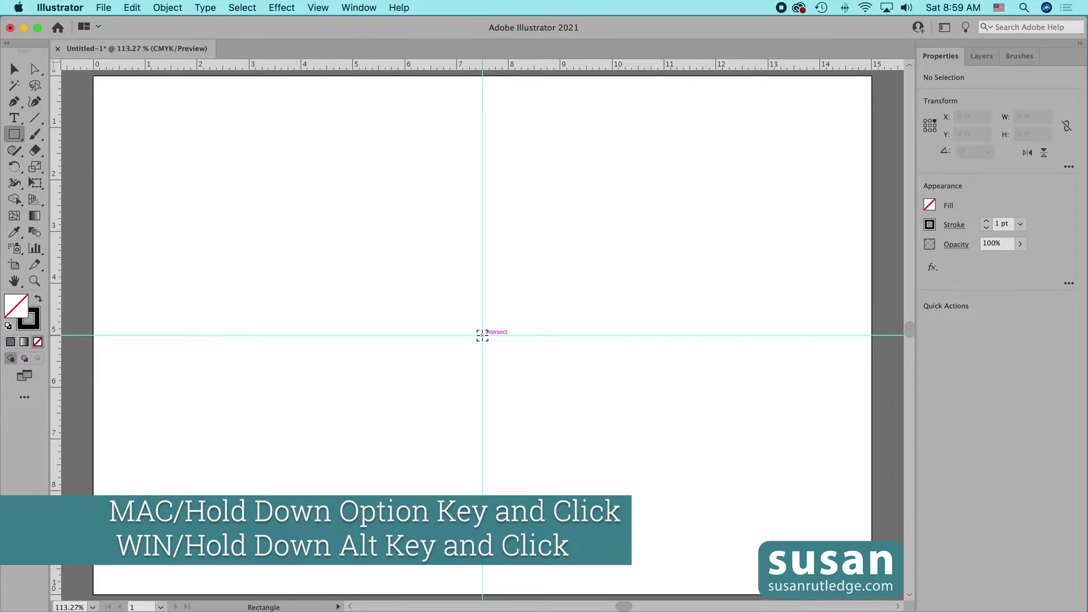
Step: Create a 5 by 5 in square centered on the guides' intersection and activate the Selection tool
{"action": "left_click", "coordinate": [482, 334], "text": "alt"}
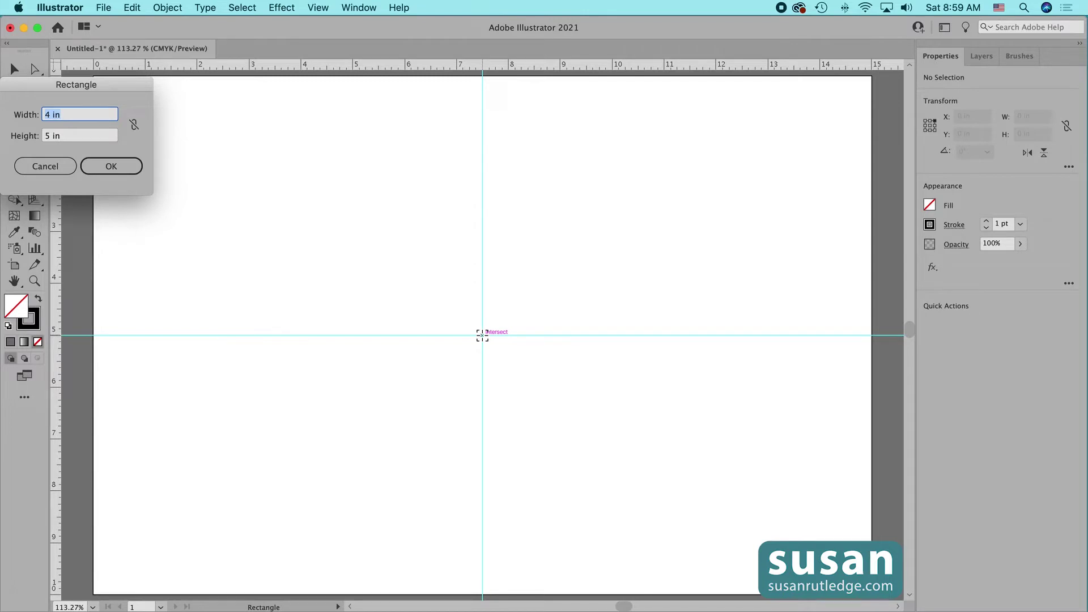
{"action": "type", "text": "5"}
{"action": "key", "text": "Return"}
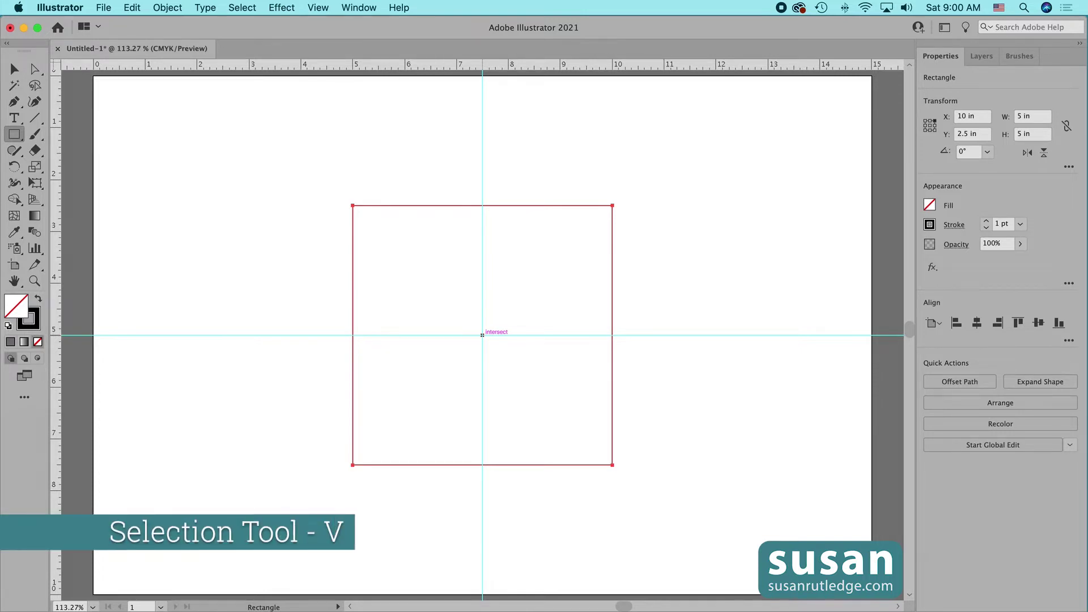
{"action": "key", "text": "v"}
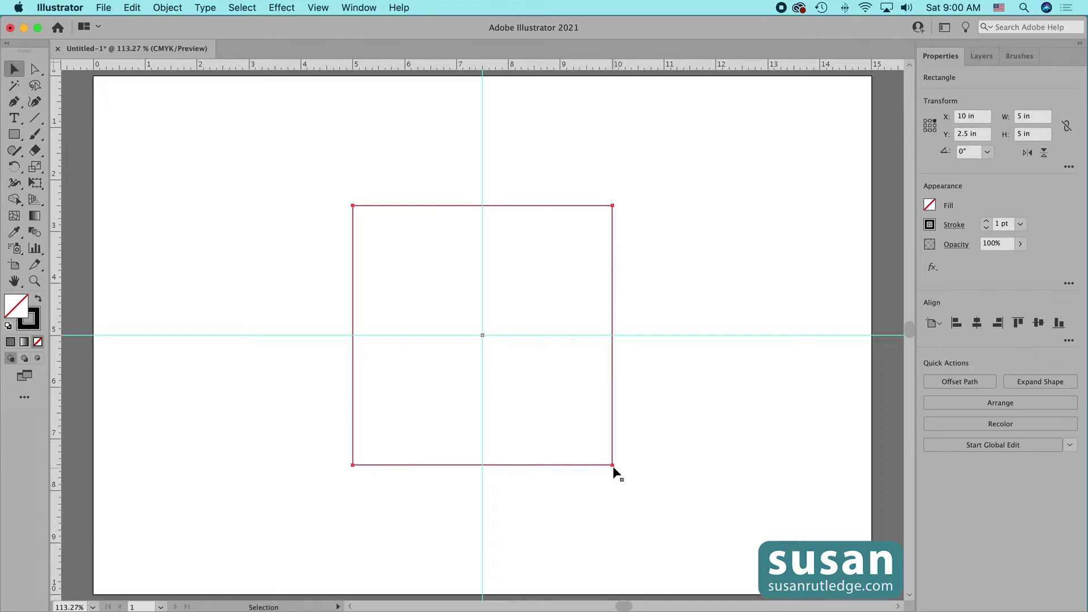
Step: Move the square around the artboard by its anchors and return its center to the guides' intersection
{"action": "left_click_drag", "start_coordinate": [612, 465], "coordinate": [784, 416]}
{"action": "left_click_drag", "start_coordinate": [406, 344], "coordinate": [555, 450]}
{"action": "left_click_drag", "start_coordinate": [297, 191], "coordinate": [223, 168]}
{"action": "left_click_drag", "start_coordinate": [354, 300], "coordinate": [483, 338]}
Step: Show the bounding box around the selected square
{"action": "left_click", "coordinate": [318, 8]}
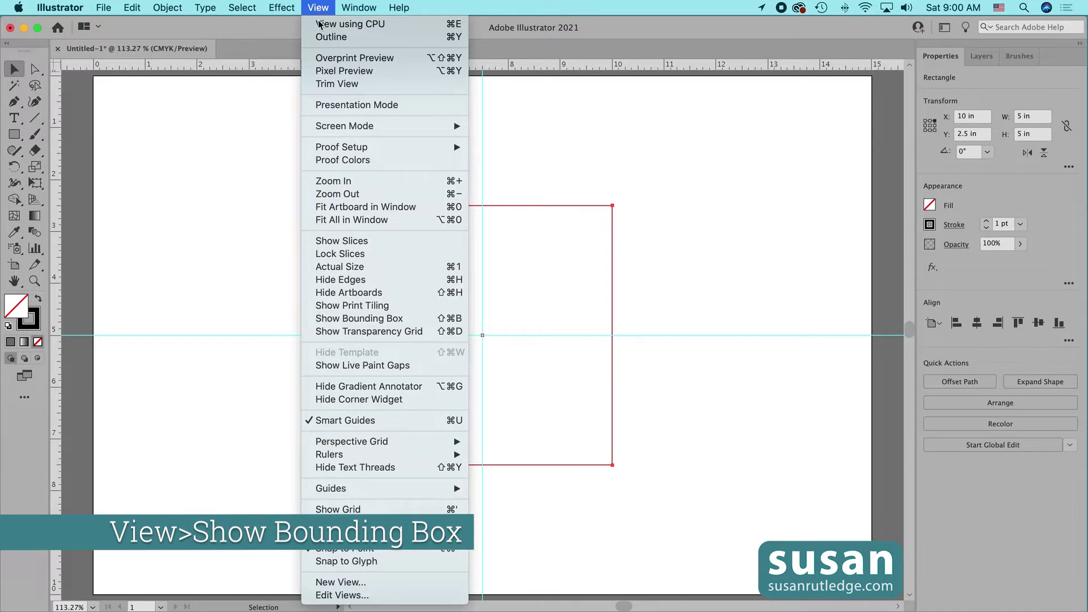
{"action": "left_click", "coordinate": [346, 321]}
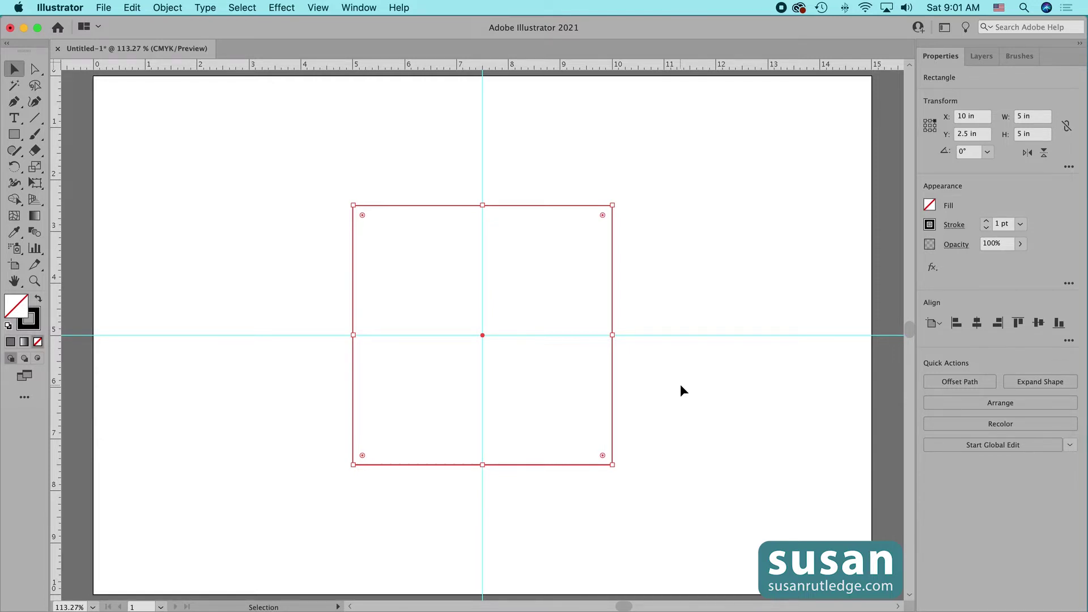
Step: Resize the square freehand from its bounding box handles to about 7.48 by 6.53 in, and undo all the resizing
{"action": "mouse_move", "coordinate": [612, 465]}
{"action": "left_mouse_down"}
{"action": "mouse_move", "coordinate": [675, 534]}
{"action": "mouse_move", "coordinate": [612, 478]}
{"action": "left_mouse_up"}
{"action": "mouse_move", "coordinate": [612, 342]}
{"action": "left_mouse_down"}
{"action": "mouse_move", "coordinate": [733, 342]}
{"action": "mouse_move", "coordinate": [616, 342]}
{"action": "left_mouse_up"}
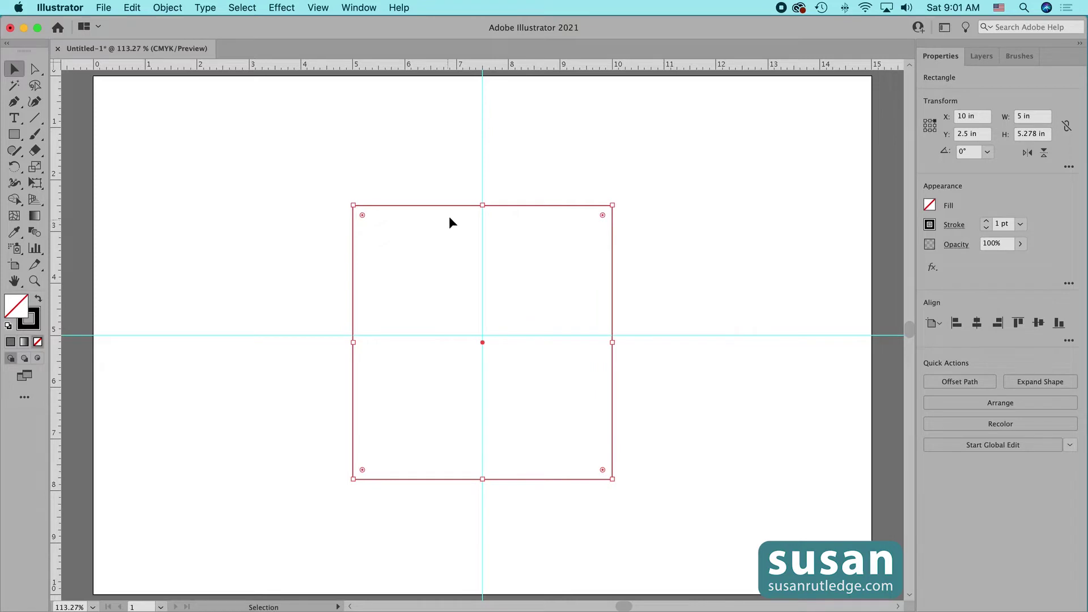
{"action": "mouse_move", "coordinate": [482, 205]}
{"action": "left_mouse_down"}
{"action": "mouse_move", "coordinate": [483, 194]}
{"action": "mouse_move", "coordinate": [484, 219]}
{"action": "left_mouse_up"}
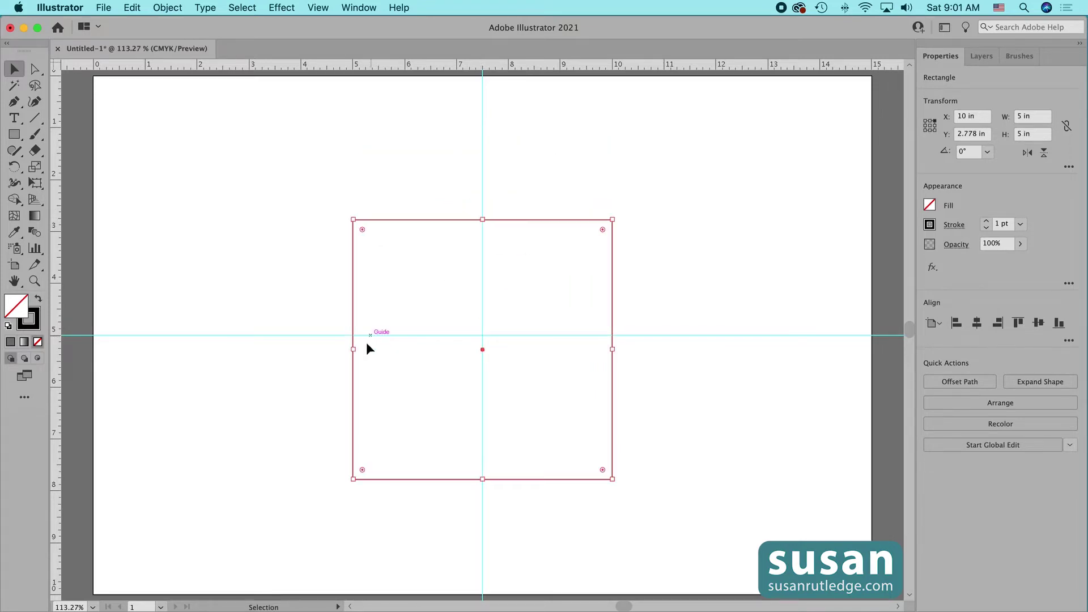
{"action": "mouse_move", "coordinate": [356, 349]}
{"action": "left_mouse_down"}
{"action": "mouse_move", "coordinate": [294, 349]}
{"action": "mouse_move", "coordinate": [356, 349]}
{"action": "left_mouse_up"}
{"action": "left_click_drag", "start_coordinate": [612, 219], "coordinate": [745, 140]}
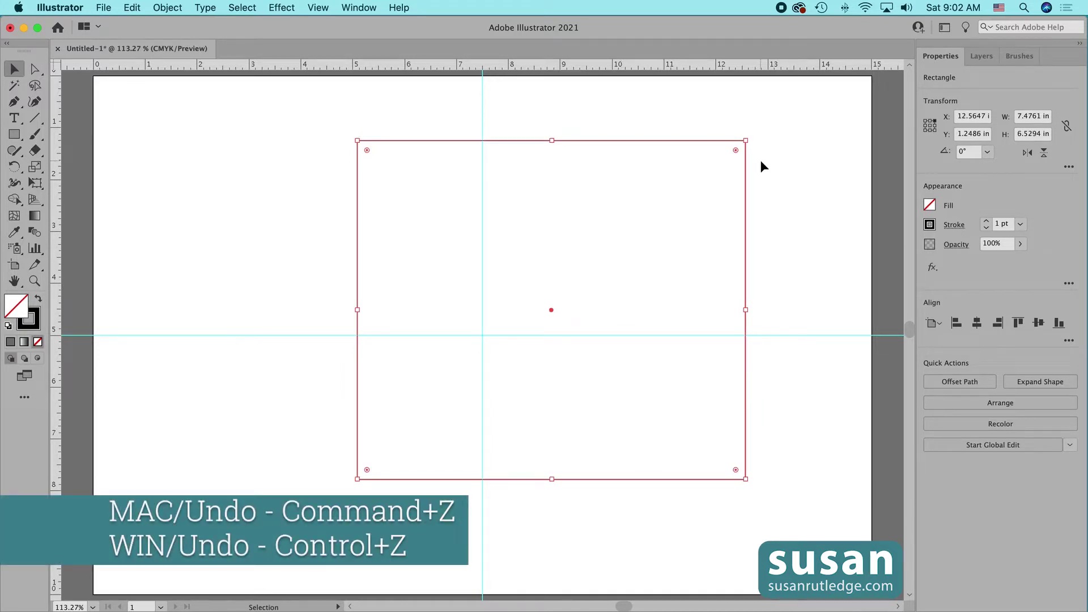
{"action": "key", "text": "super+z"}
{"action": "key", "text": "super+z"}
{"action": "key", "text": "super+z"}
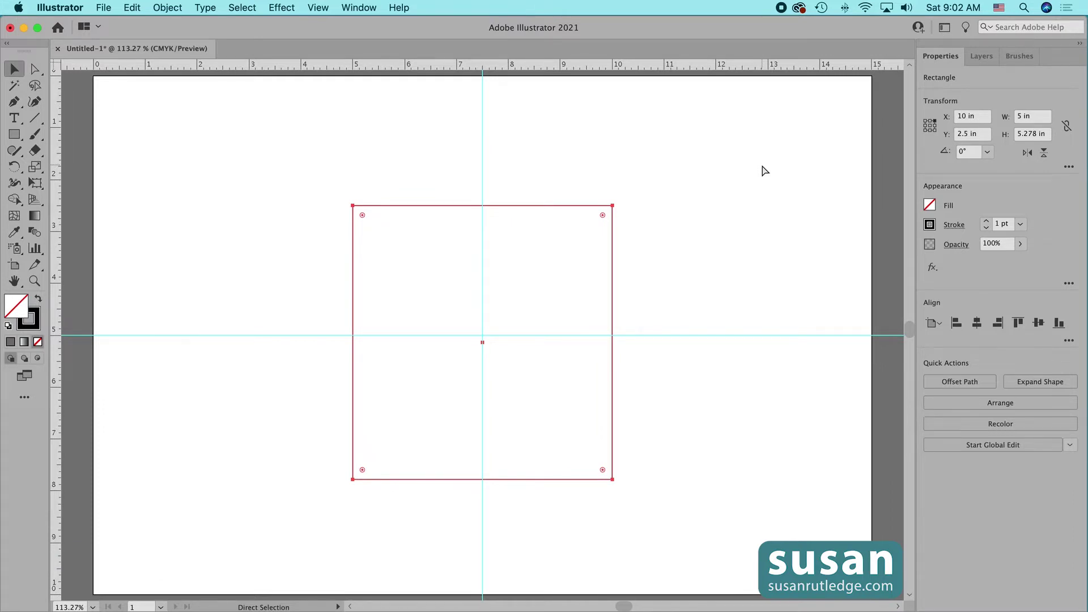
{"action": "key", "text": "super+z"}
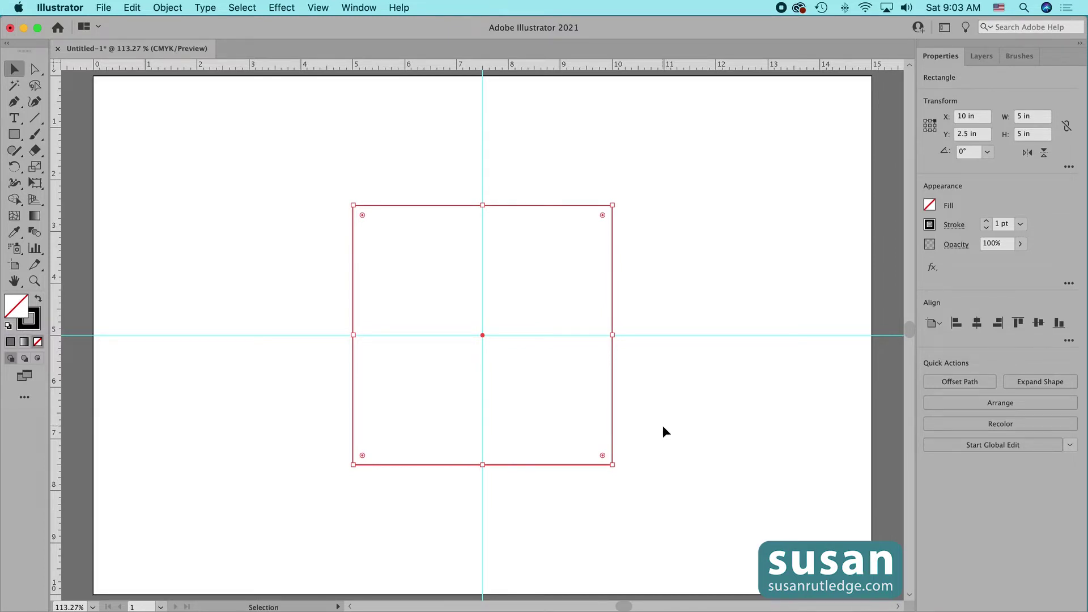
Step: Try scaling the square proportionally from a lower corner and rotating it freehand by about 1.14°
{"action": "key", "text": "shift"}
{"action": "left_click_drag", "start_coordinate": [612, 465], "coordinate": [614, 495]}
{"action": "left_click_drag", "start_coordinate": [617, 471], "coordinate": [595, 443]}
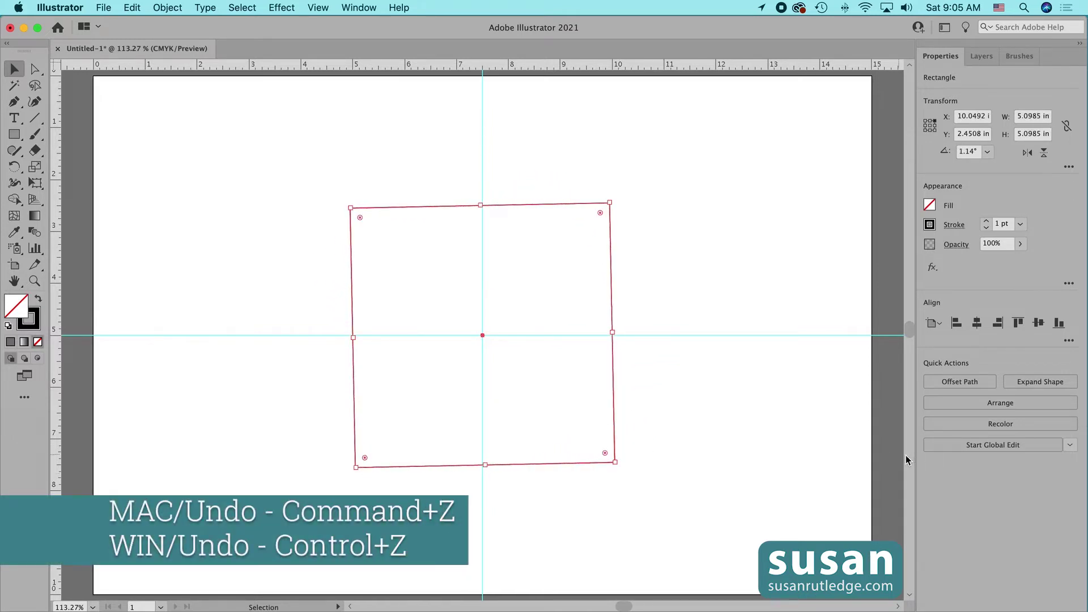
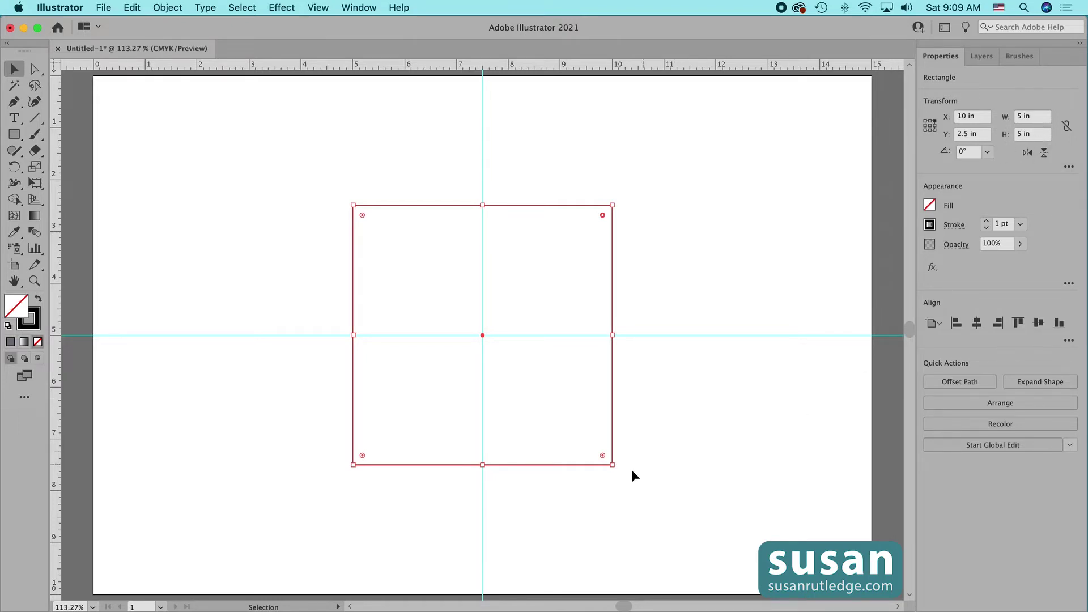
Step: Rotate the square to 30° about its center and undo the rotation
{"action": "left_click_drag", "start_coordinate": [617, 472], "coordinate": [673, 392]}
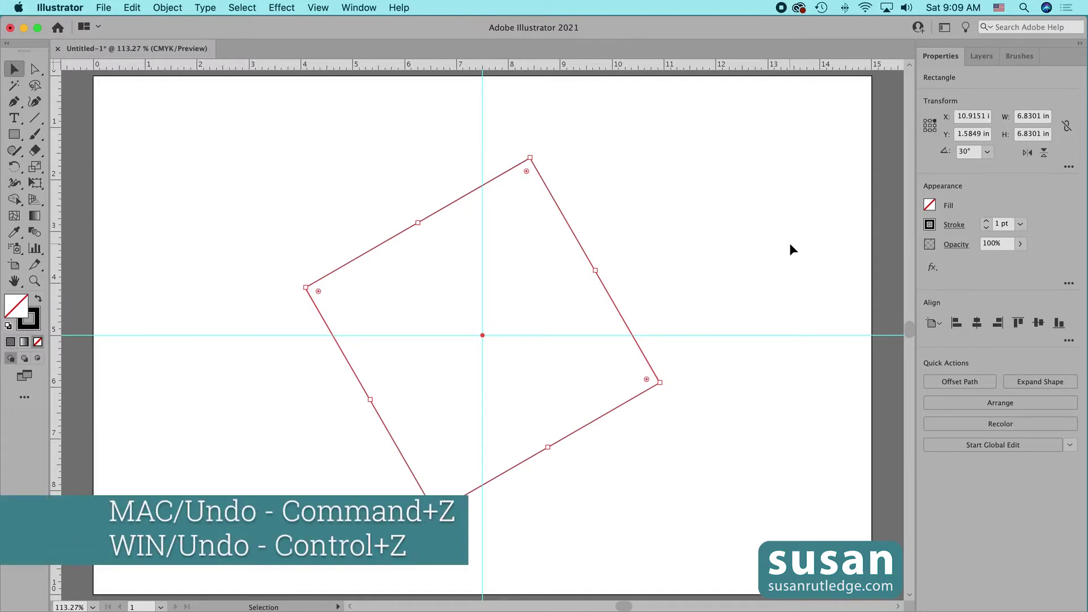
{"action": "key", "text": "super+z"}
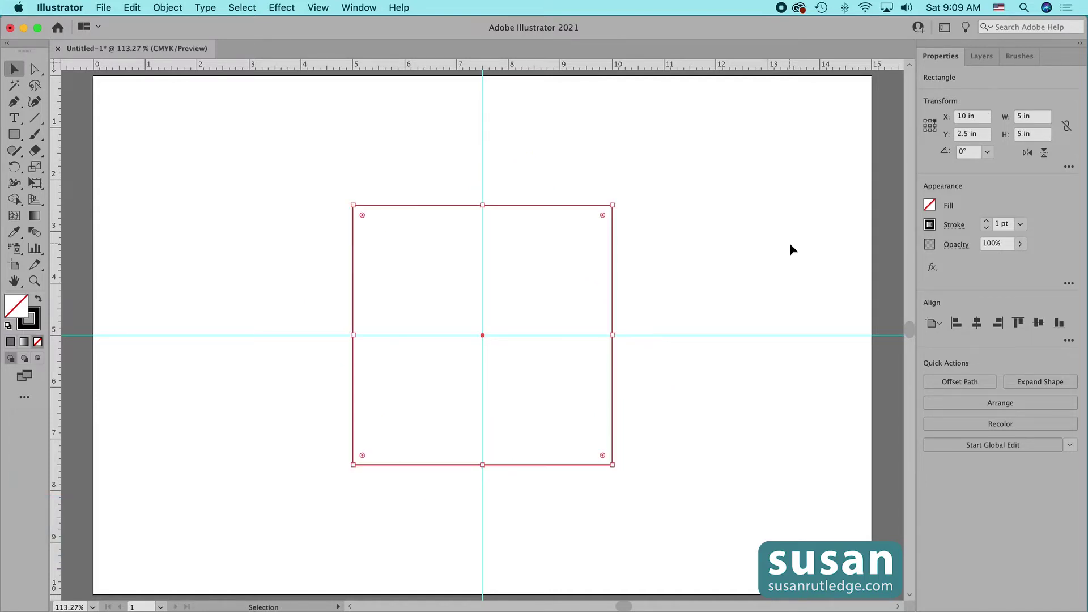
Step: Set the rectangle's width to 6 in in the extended transform options
{"action": "left_click", "coordinate": [1069, 167]}
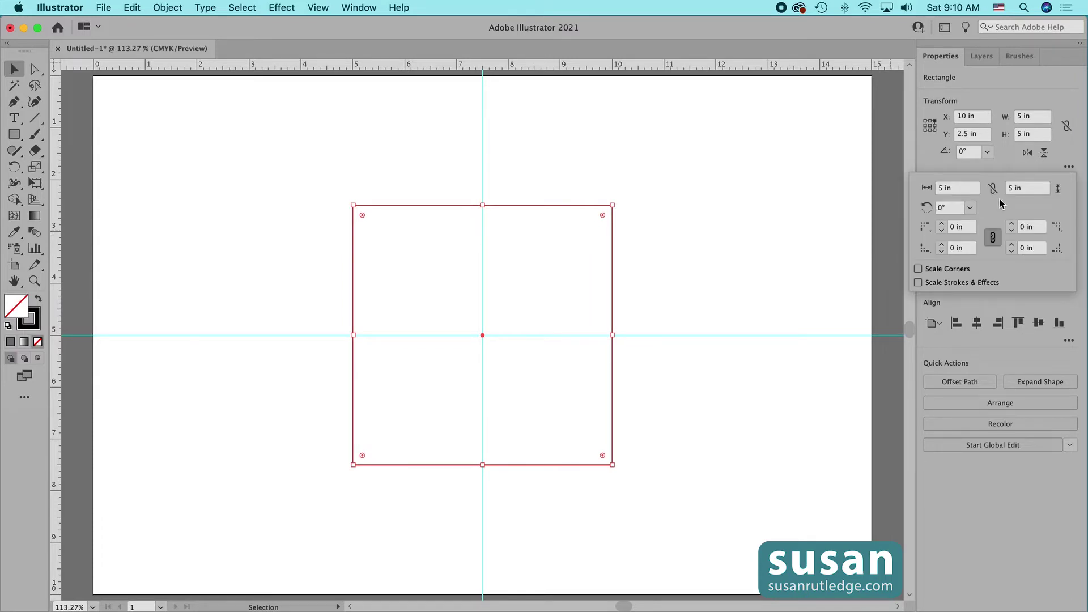
{"action": "left_click_drag", "start_coordinate": [956, 188], "coordinate": [933, 189]}
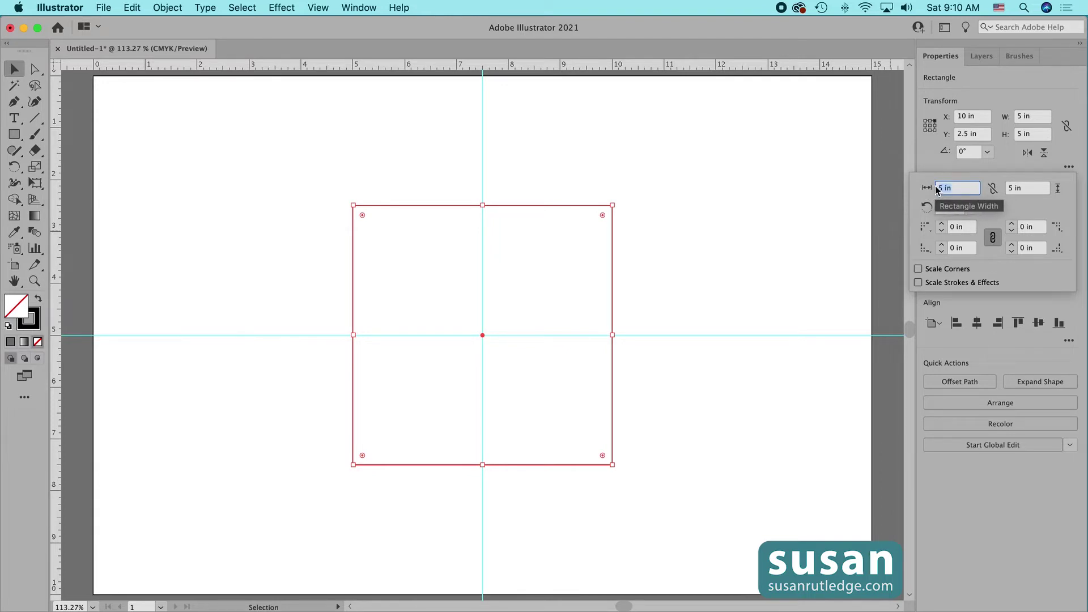
{"action": "type", "text": "6"}
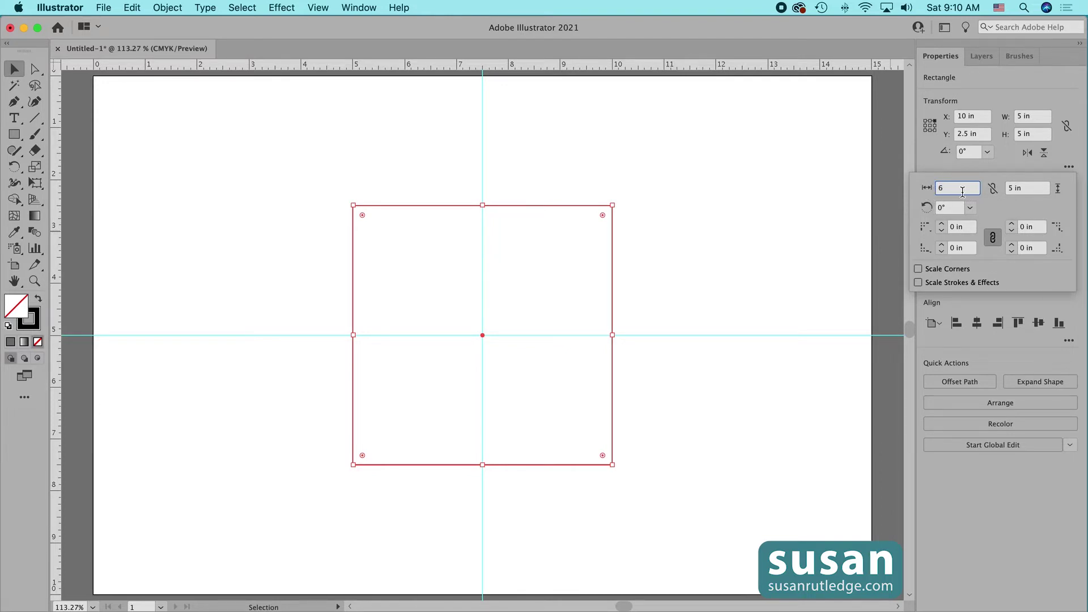
{"action": "key", "text": "Return"}
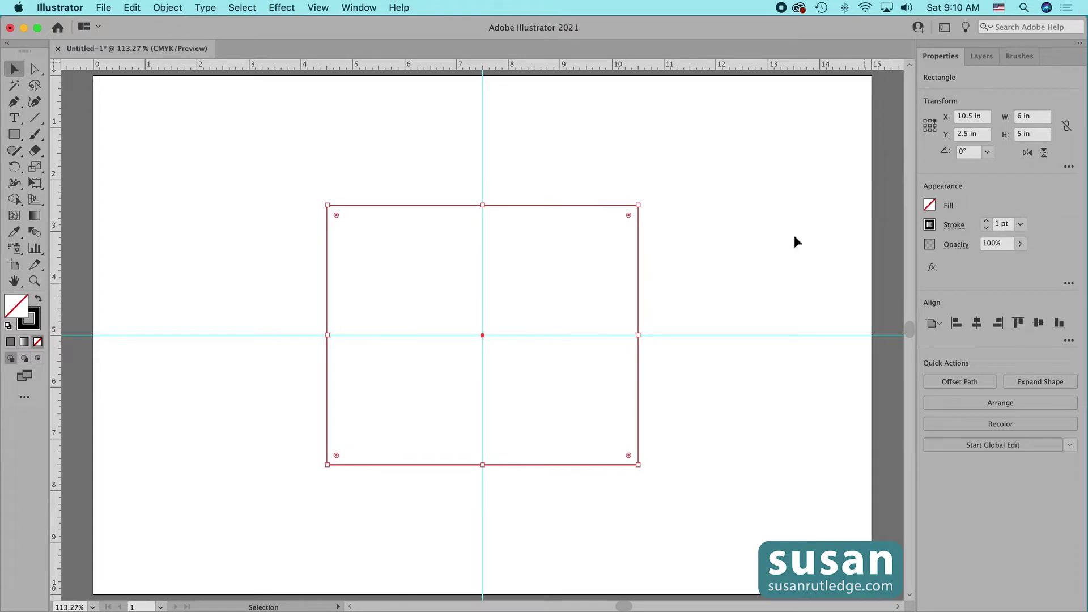
Step: Try stepping the rectangle's dimensions up and down, ending at 4.875 in wide and 4.625 in high
{"action": "left_click", "coordinate": [1068, 167]}
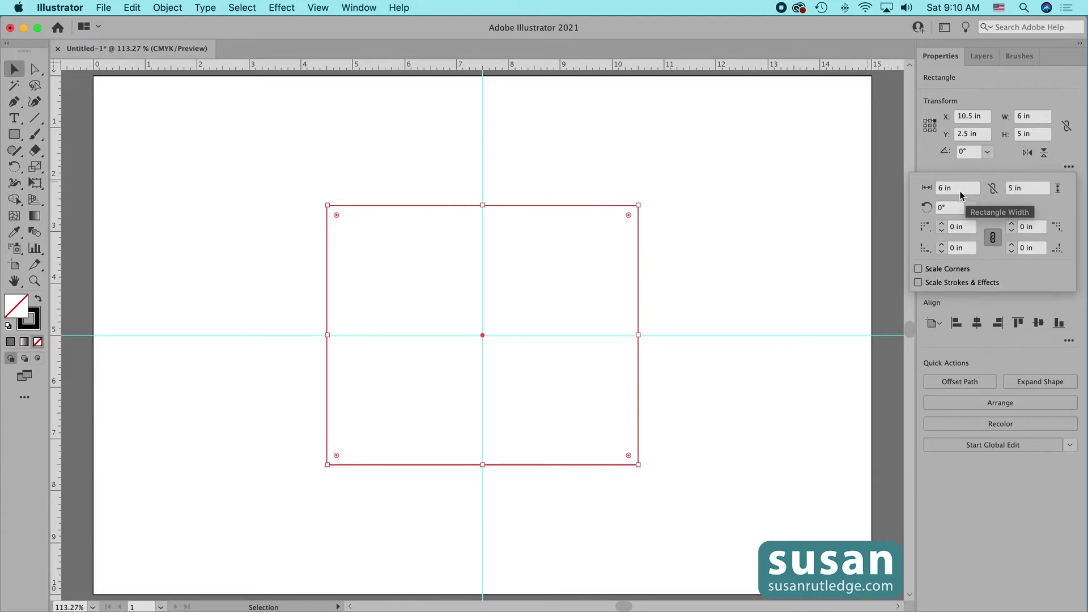
{"action": "scroll", "coordinate": [957, 190], "scroll_direction": "down", "scroll_amount": 6}
{"action": "scroll", "coordinate": [956, 190], "scroll_direction": "up", "scroll_amount": 7}
{"action": "scroll", "coordinate": [957, 190], "scroll_direction": "down", "scroll_amount": 6}
{"action": "scroll", "coordinate": [956, 191], "scroll_direction": "up", "scroll_amount": 6}
{"action": "scroll", "coordinate": [957, 191], "scroll_direction": "down", "scroll_amount": 7}
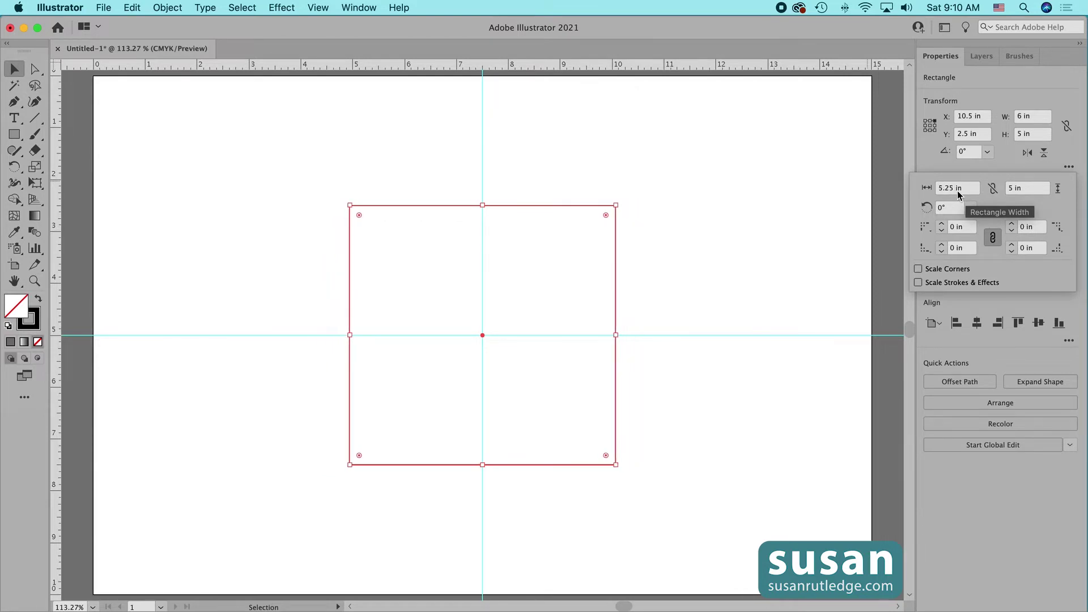
{"action": "scroll", "coordinate": [957, 190], "scroll_direction": "up", "scroll_amount": 3}
{"action": "scroll", "coordinate": [957, 190], "scroll_direction": "down", "scroll_amount": 5}
{"action": "scroll", "coordinate": [957, 190], "scroll_direction": "up", "scroll_amount": 9}
{"action": "scroll", "coordinate": [957, 191], "scroll_direction": "down", "scroll_amount": 10}
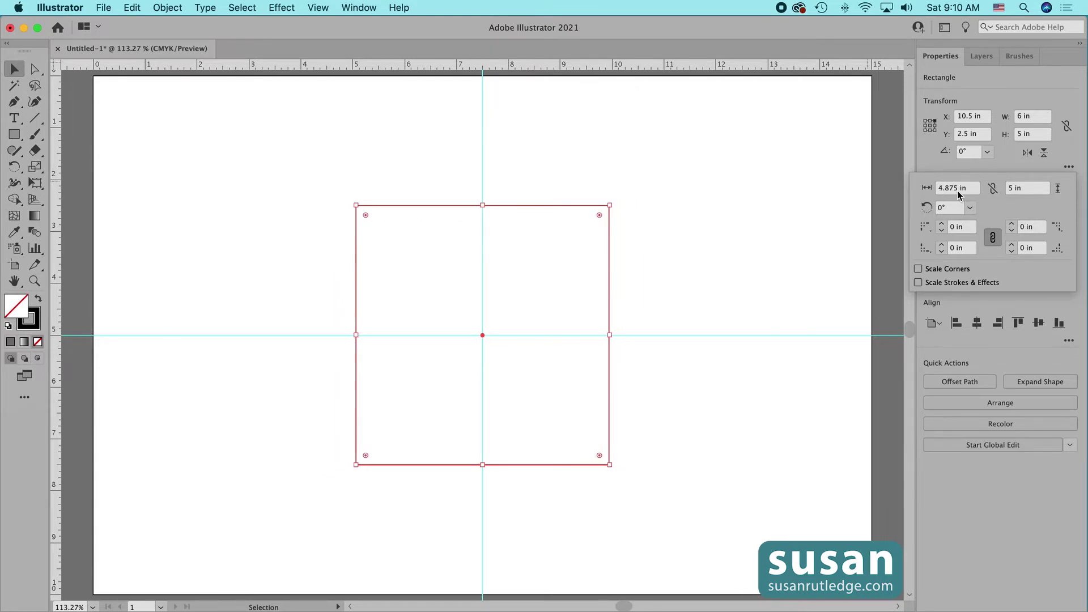
{"action": "scroll", "coordinate": [1024, 190], "scroll_direction": "down", "scroll_amount": 8}
{"action": "scroll", "coordinate": [1024, 190], "scroll_direction": "up", "scroll_amount": 5}
{"action": "scroll", "coordinate": [1024, 190], "scroll_direction": "up", "scroll_amount": 4}
{"action": "scroll", "coordinate": [1024, 191], "scroll_direction": "down", "scroll_amount": 8}
{"action": "scroll", "coordinate": [1025, 191], "scroll_direction": "up", "scroll_amount": 8}
{"action": "scroll", "coordinate": [1024, 190], "scroll_direction": "down", "scroll_amount": 4}
Step: Set the rectangle's height and width both to 5 in
{"action": "left_click", "coordinate": [1025, 191]}
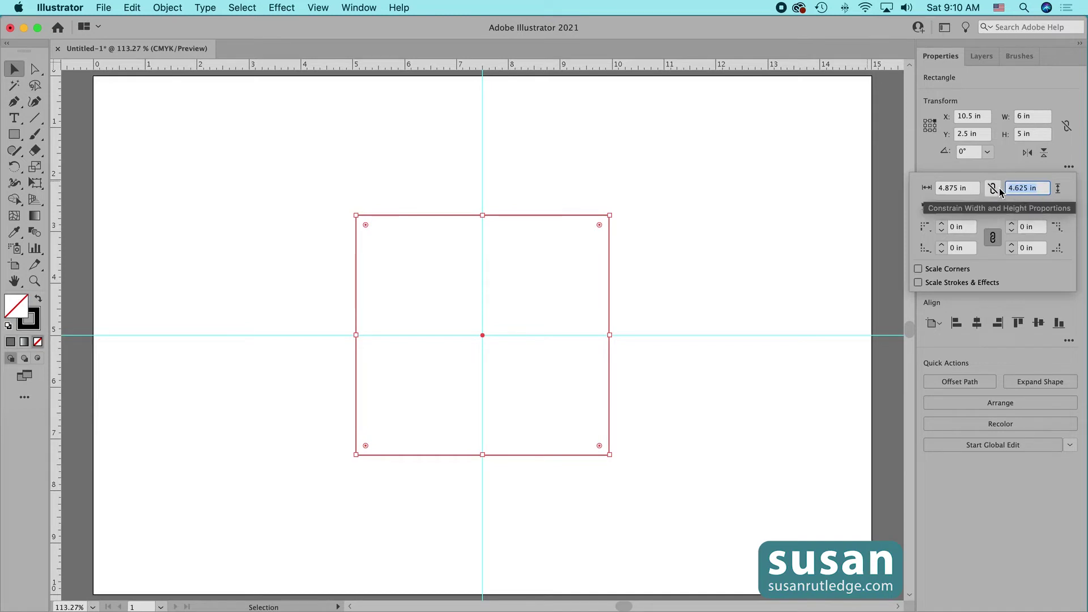
{"action": "type", "text": "5"}
{"action": "left_click", "coordinate": [957, 188]}
{"action": "type", "text": "5"}
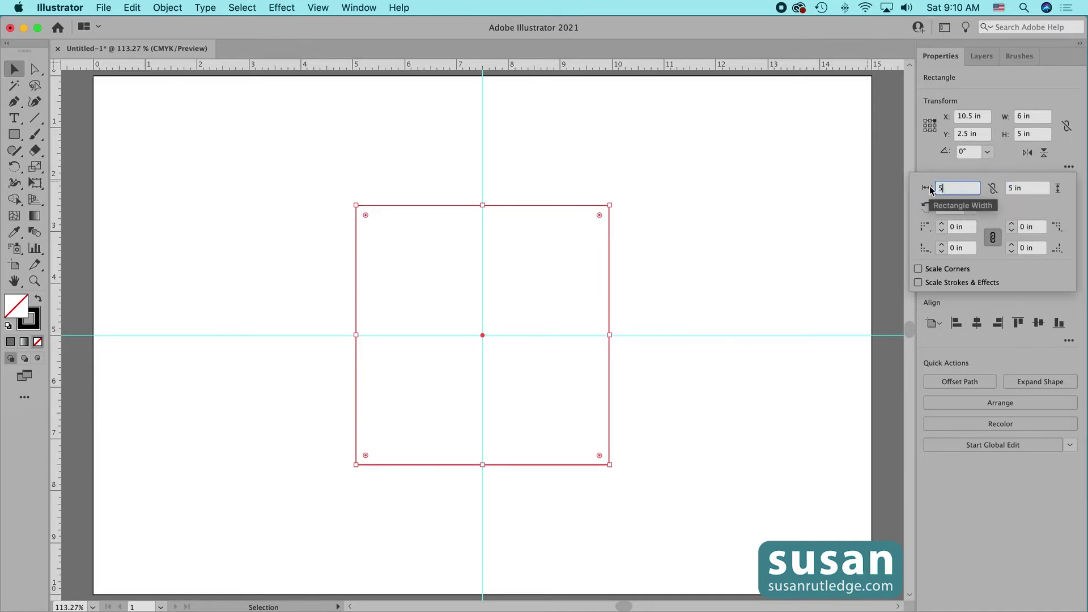
{"action": "key", "text": "Return"}
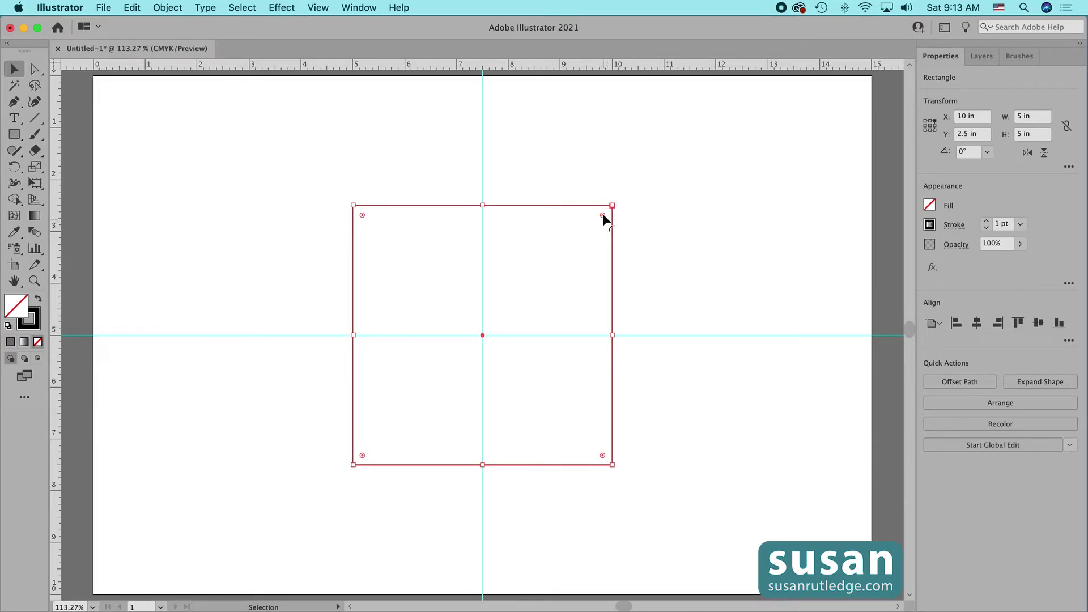
Step: Round all four corners freehand to a radius of about 2.14 in, and straighten them again
{"action": "left_click_drag", "start_coordinate": [604, 217], "coordinate": [517, 336]}
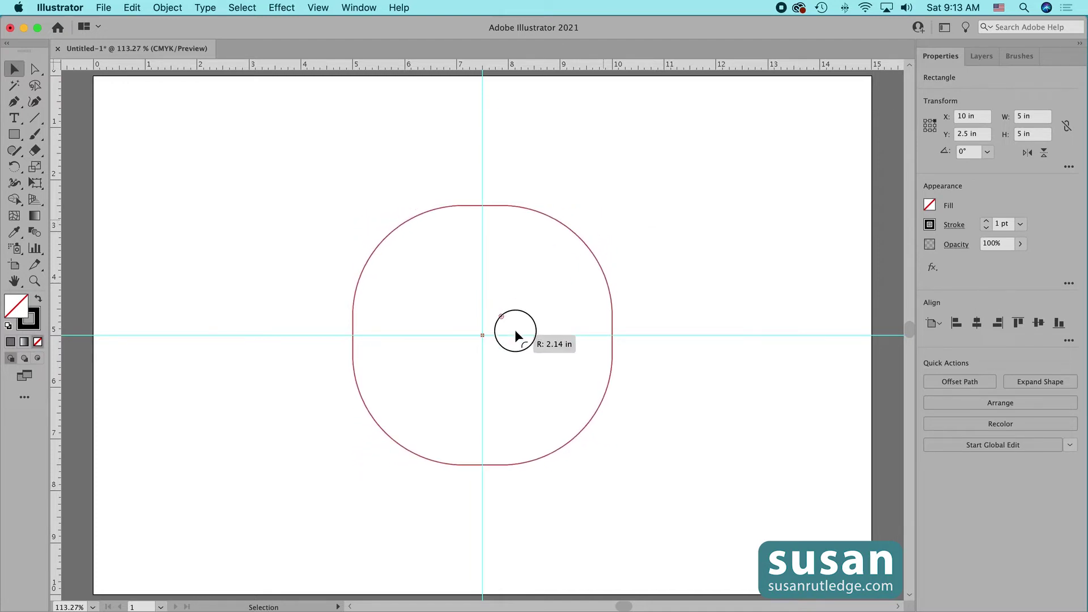
{"action": "left_click_drag", "start_coordinate": [515, 335], "coordinate": [515, 336]}
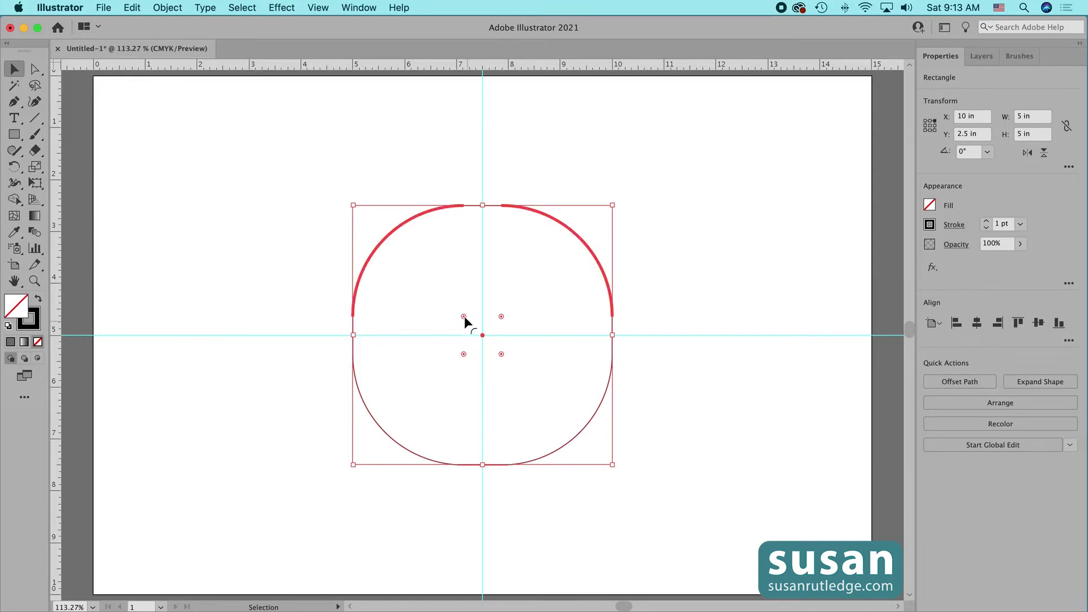
{"action": "left_click_drag", "start_coordinate": [463, 317], "coordinate": [325, 210]}
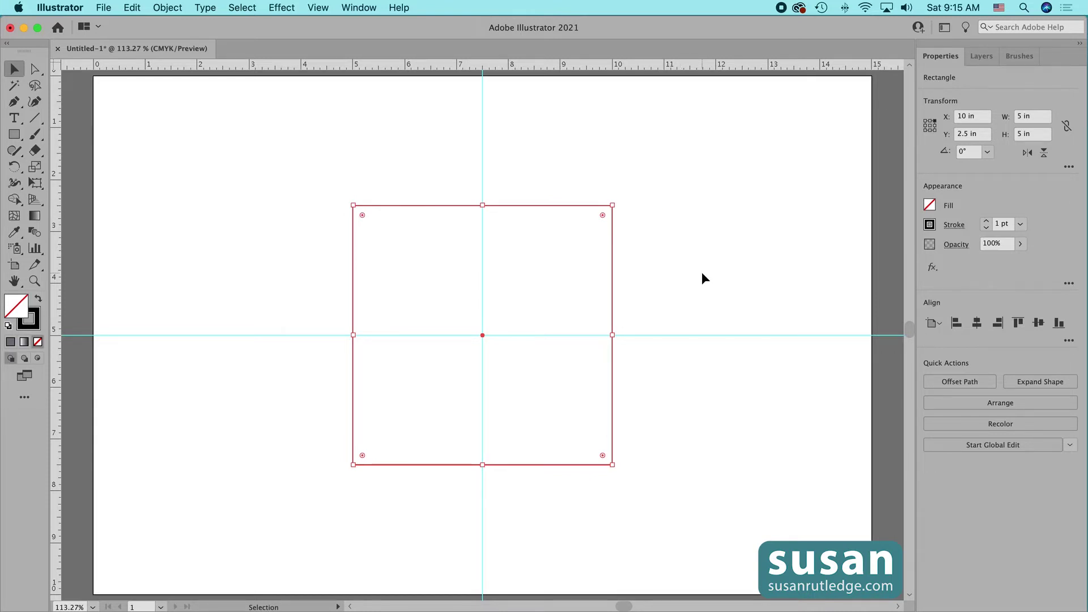
Step: Open the square's Corners settings, try the inverted round style and switch the corners to chamfer
{"action": "key", "text": "super"}
{"action": "double_click", "coordinate": [602, 216], "text": "super"}
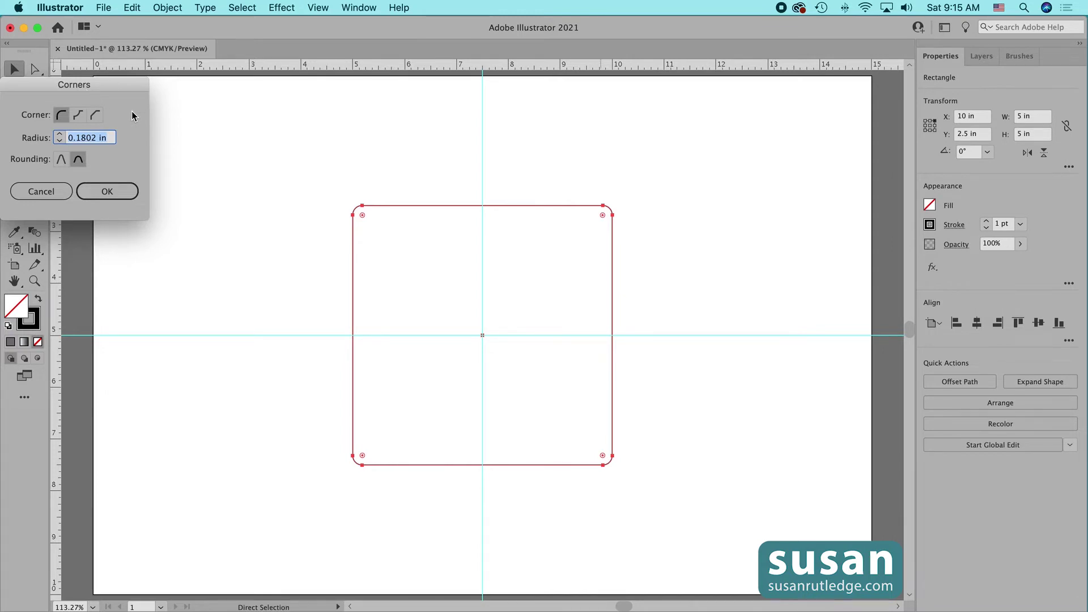
{"action": "left_click", "coordinate": [79, 115]}
{"action": "left_click", "coordinate": [95, 115]}
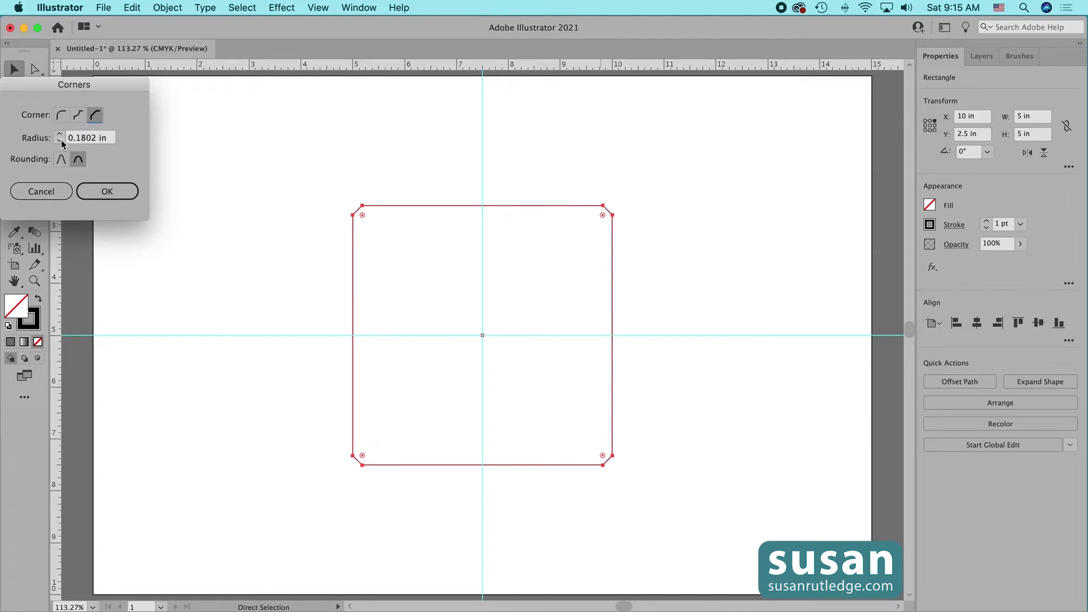
Step: Set the chamfer radius to 1.75 in, compare the two rounding options and apply the corner settings
{"action": "type", "text": "0"}
{"action": "key", "text": "Tab"}
{"action": "scroll", "coordinate": [80, 142], "scroll_direction": "up", "scroll_amount": 7}
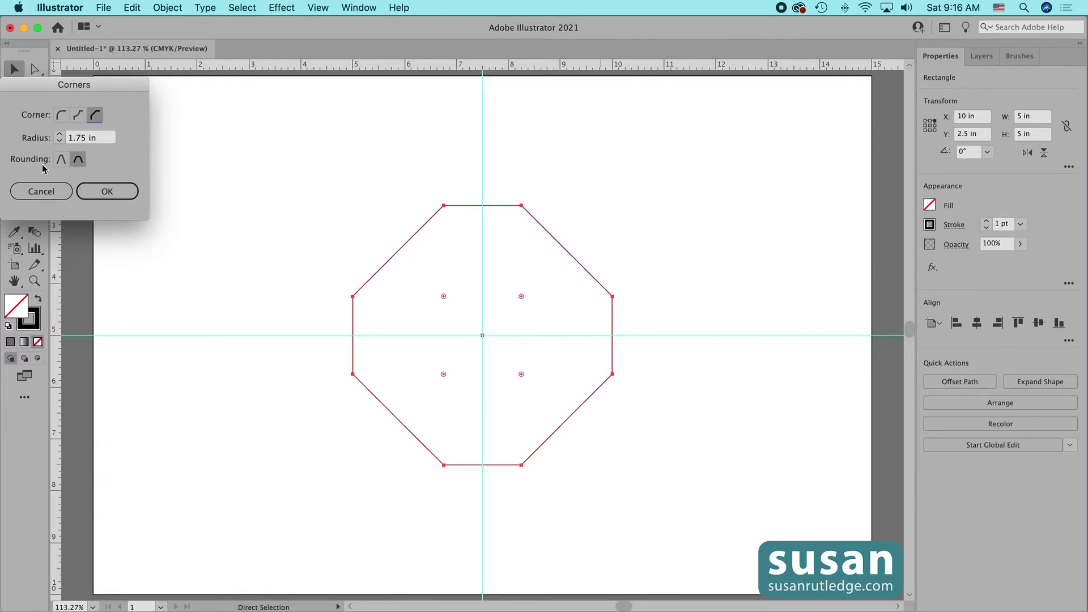
{"action": "left_click", "coordinate": [61, 159]}
{"action": "left_click", "coordinate": [78, 159]}
{"action": "left_click", "coordinate": [114, 193]}
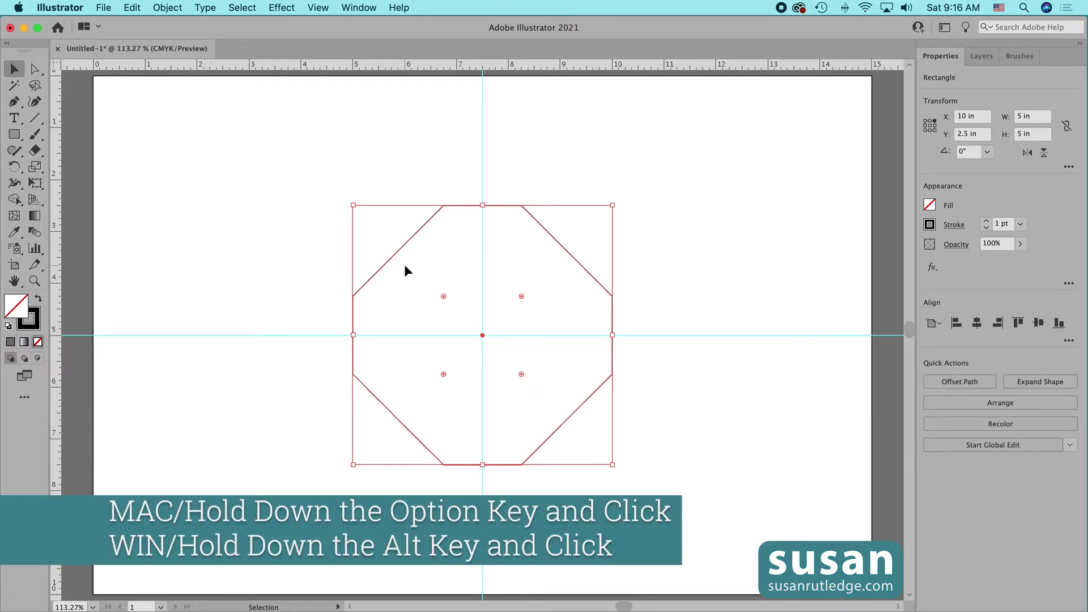
Step: Cycle all four corners through the round, inverted round and chamfer styles, and reduce them to square corners again
{"action": "left_click", "coordinate": [443, 296], "text": "alt"}
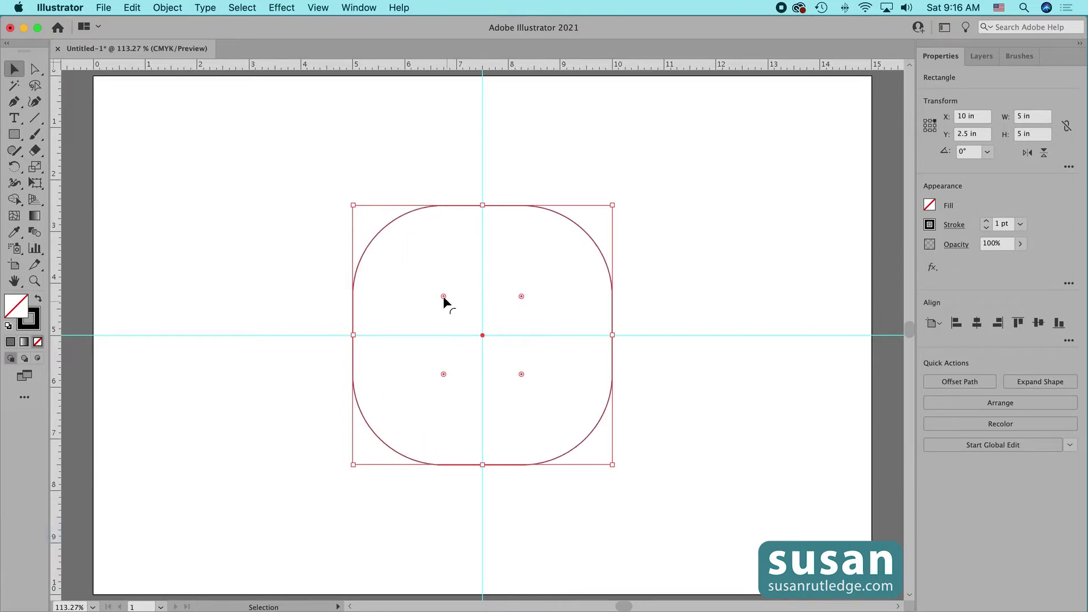
{"action": "left_click", "coordinate": [443, 296], "text": "alt"}
{"action": "left_click", "coordinate": [443, 296], "text": "alt"}
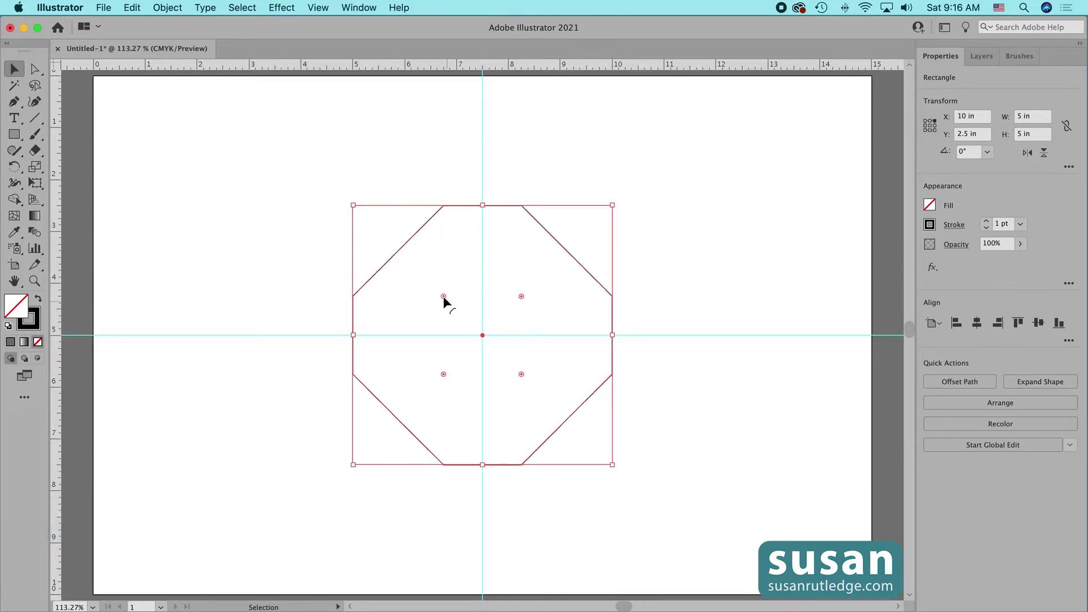
{"action": "left_click", "coordinate": [443, 296], "text": "alt"}
{"action": "left_click", "coordinate": [443, 295], "text": "alt"}
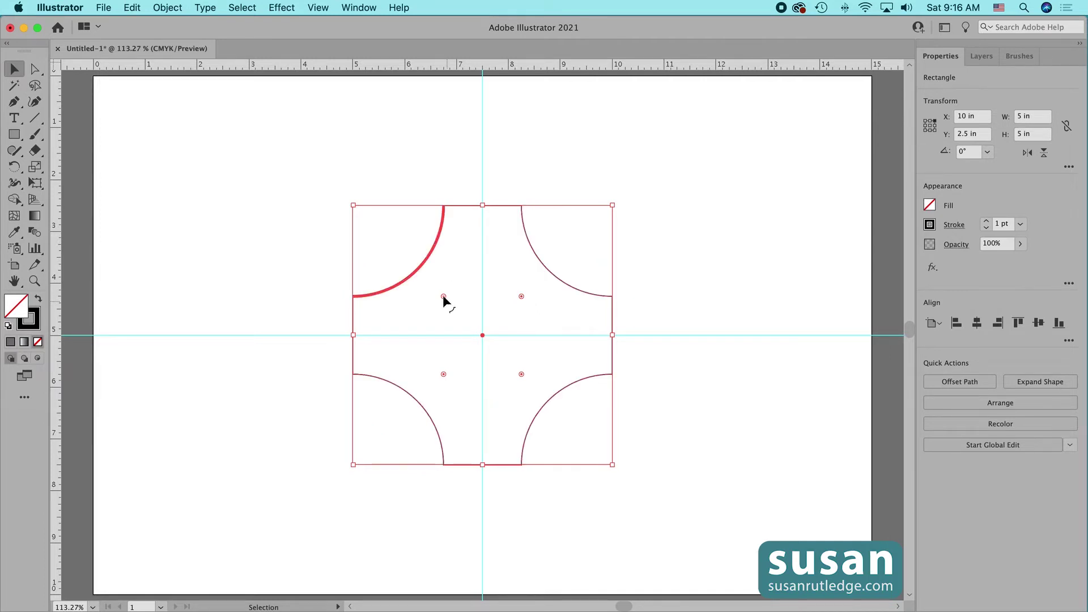
{"action": "left_click_drag", "start_coordinate": [443, 295], "coordinate": [341, 206]}
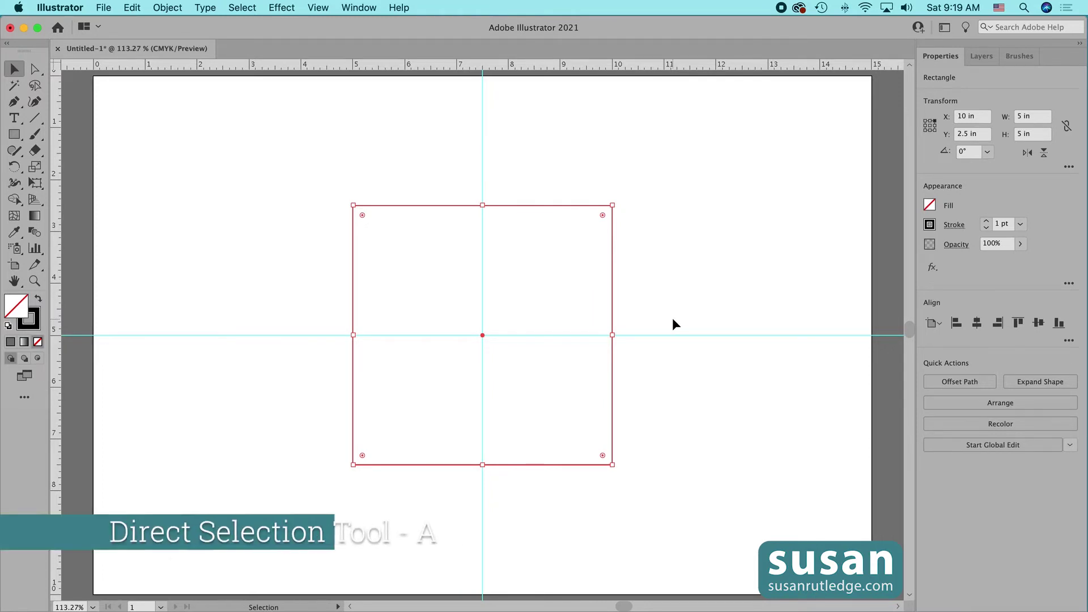
Step: Round only the upper-right corner to about 2.6 in with the Direct Selection tool, and undo the rounding
{"action": "key", "text": "a"}
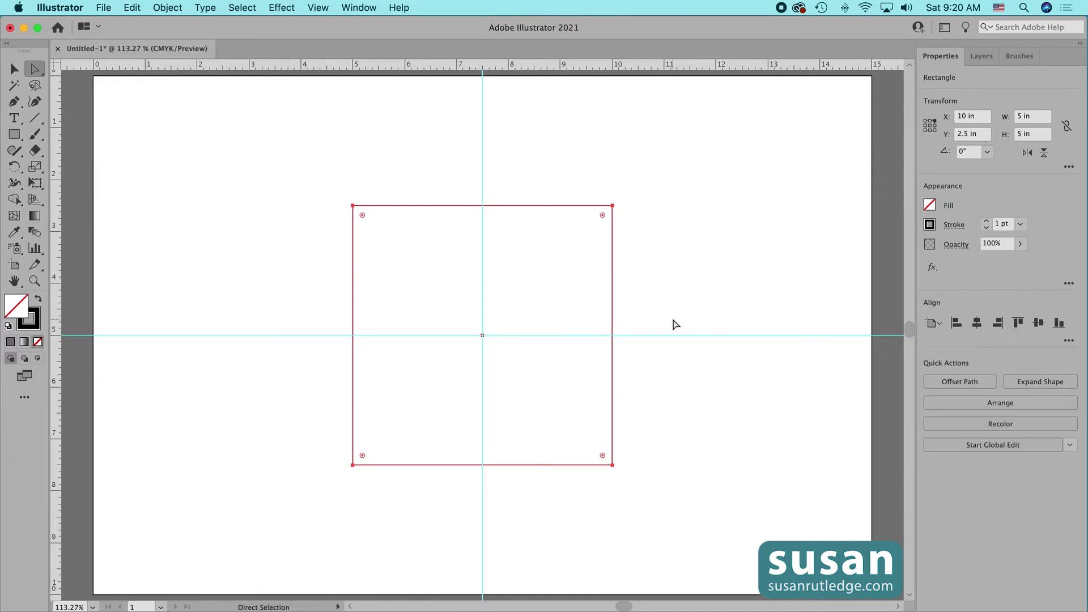
{"action": "left_click", "coordinate": [612, 206]}
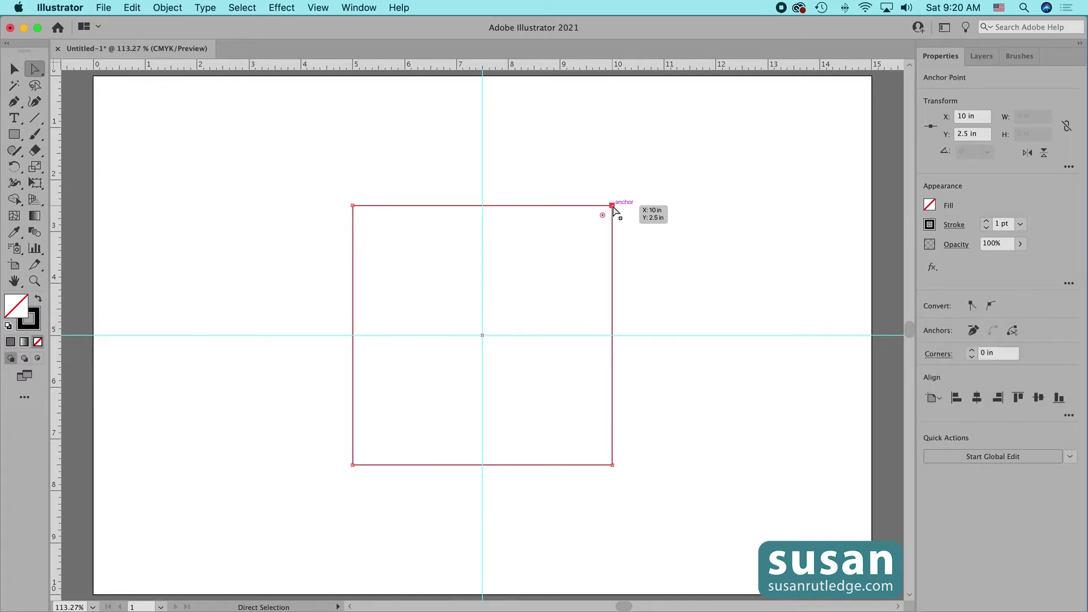
{"action": "left_click_drag", "start_coordinate": [603, 217], "coordinate": [479, 343]}
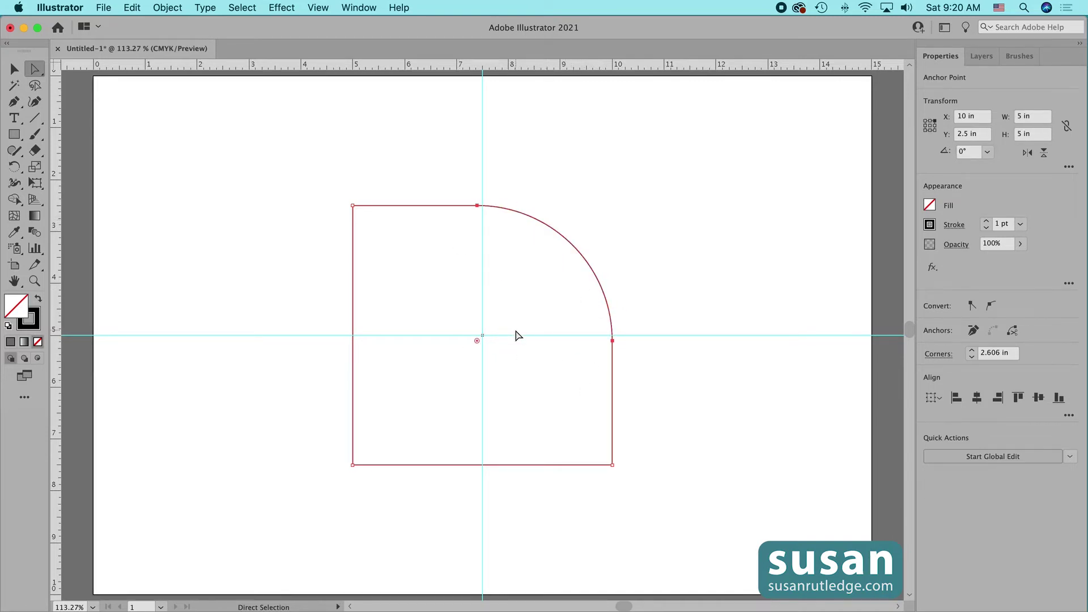
{"action": "key", "text": "super+z"}
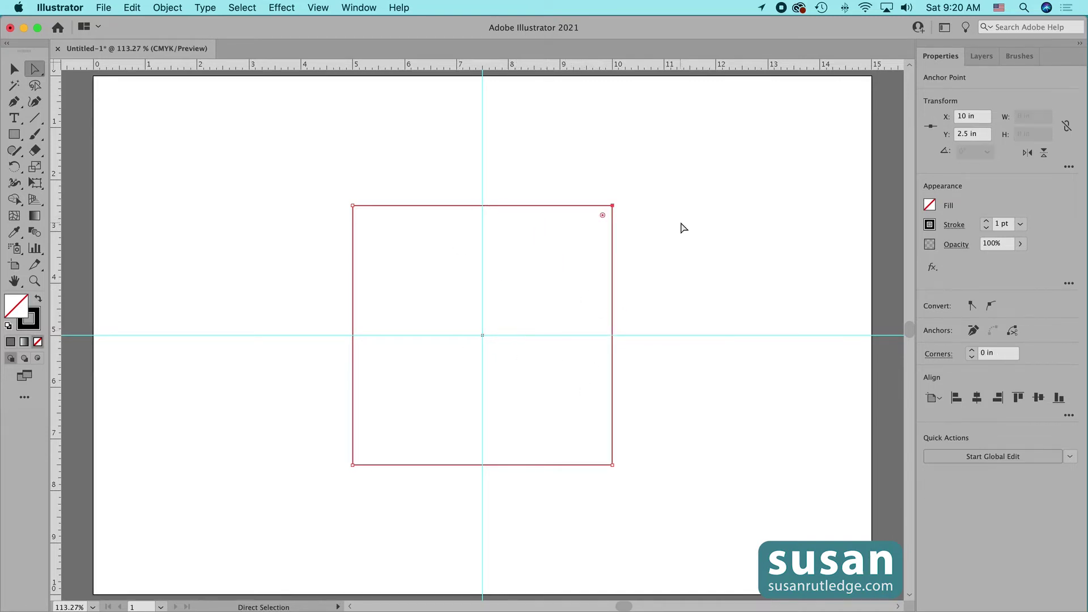
Step: Add both lower corners to the selection, round the three corners to 2.5 in, and straighten them again
{"action": "left_click", "coordinate": [612, 465], "text": "shift"}
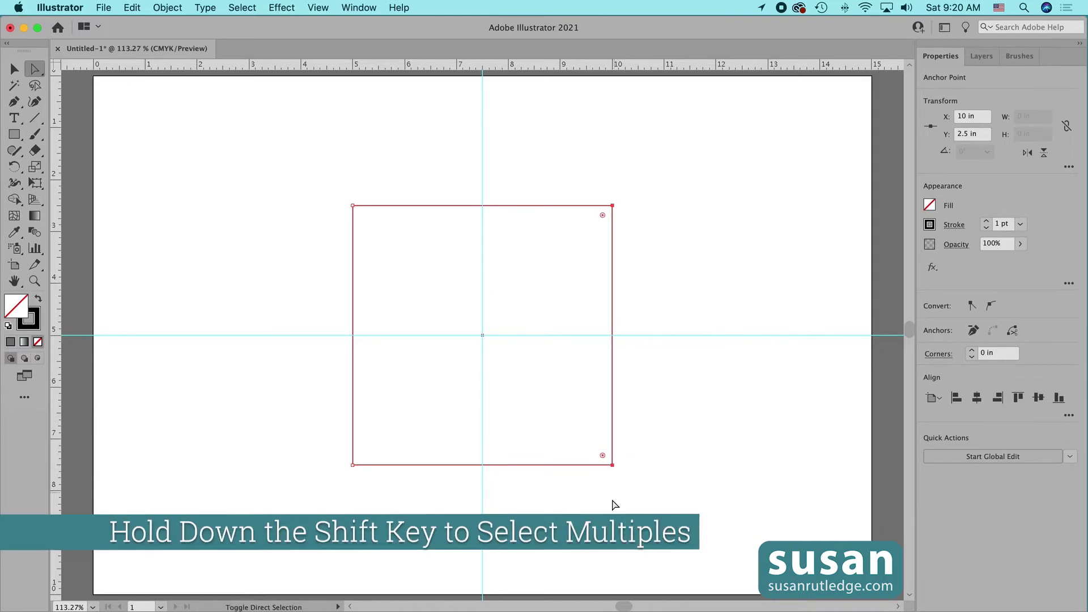
{"action": "left_click", "coordinate": [353, 465], "text": "shift"}
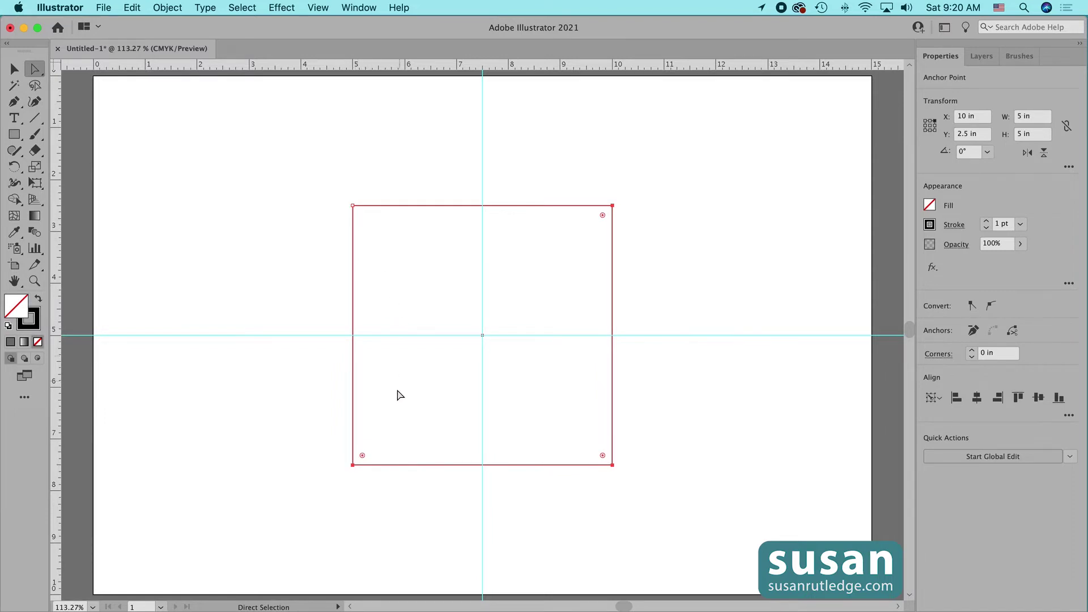
{"action": "left_click_drag", "start_coordinate": [362, 455], "coordinate": [539, 344]}
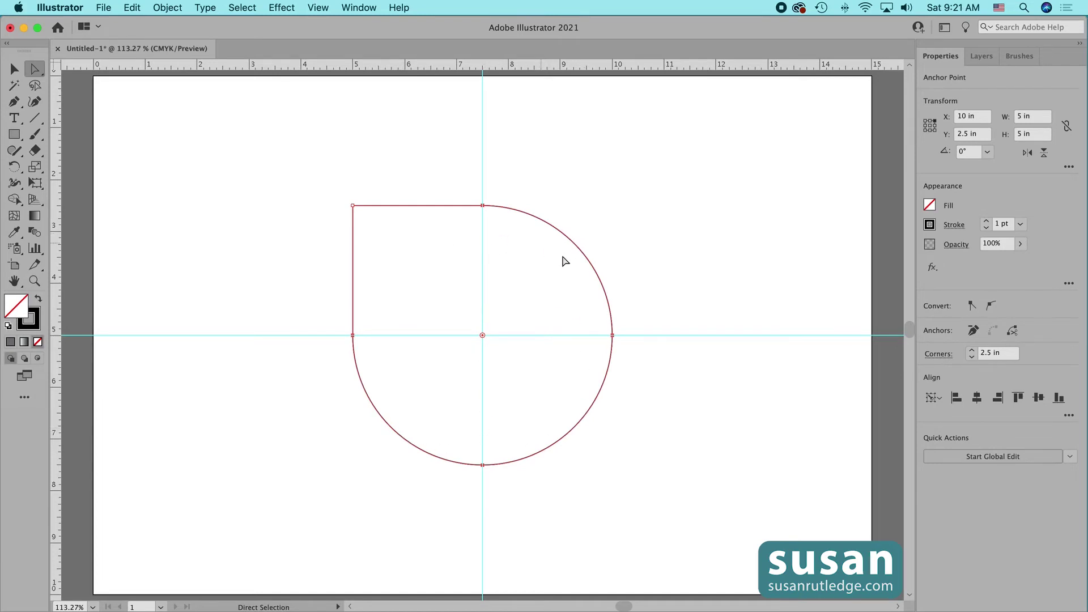
{"action": "left_click", "coordinate": [482, 336]}
{"action": "left_click_drag", "start_coordinate": [469, 361], "coordinate": [955, 609]}
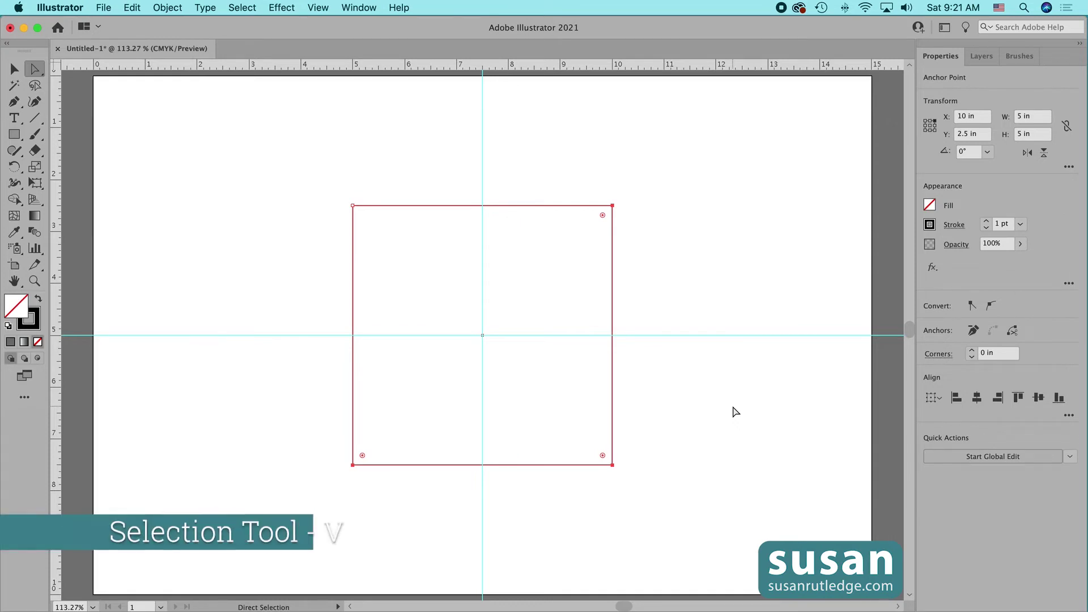
Step: Switch to the Selection tool and show the square's rectangle properties in the Transform options
{"action": "key", "text": "v"}
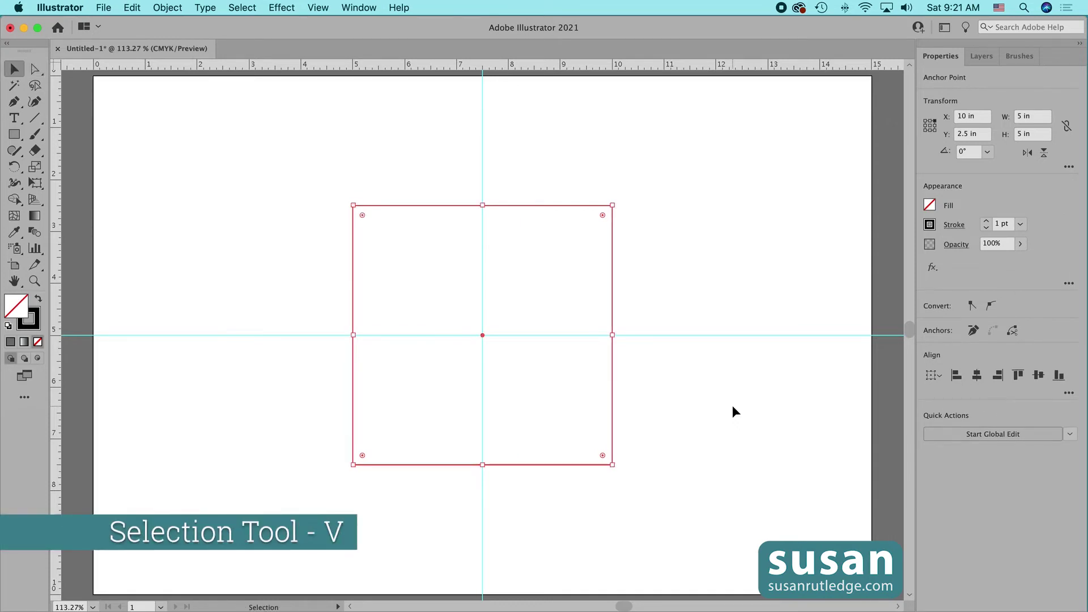
{"action": "double_click", "coordinate": [602, 216]}
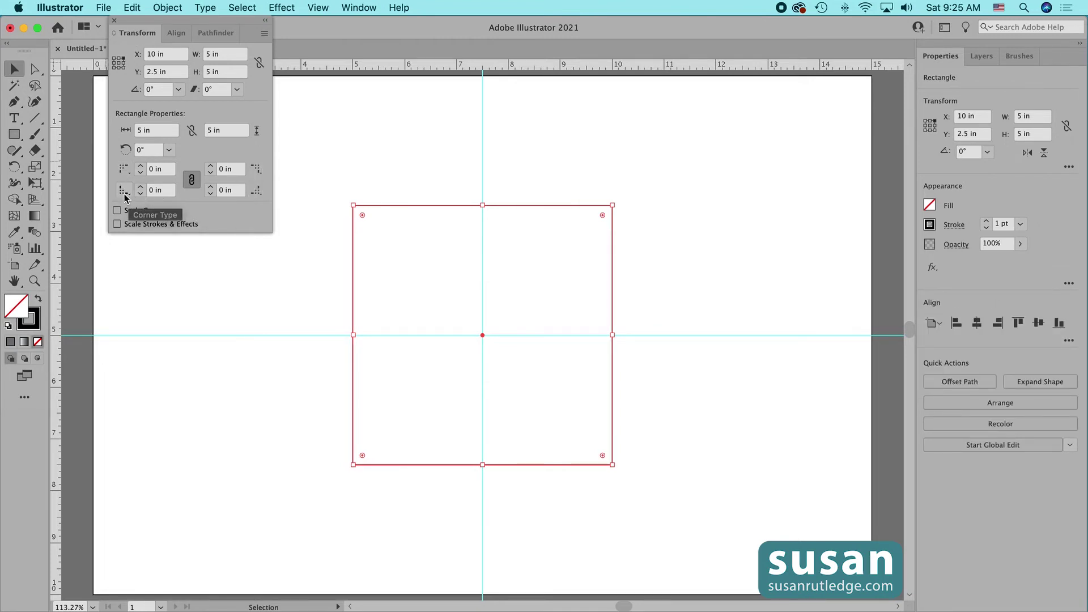
{"action": "left_click", "coordinate": [192, 181]}
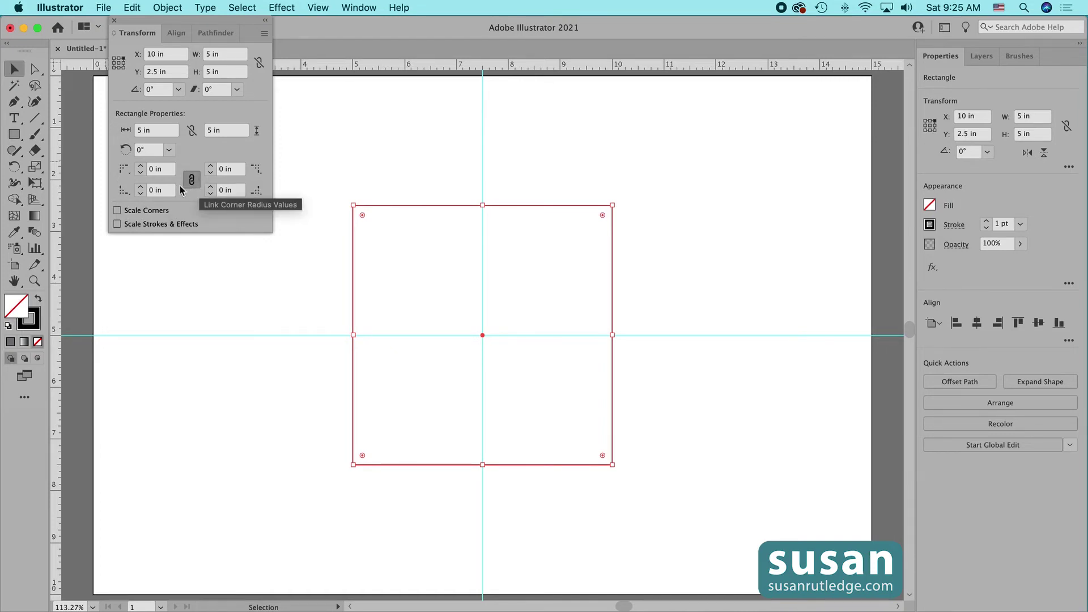
Step: Try increasing the linked radius of all four corners and set it back to 0 in
{"action": "left_click", "coordinate": [140, 166]}
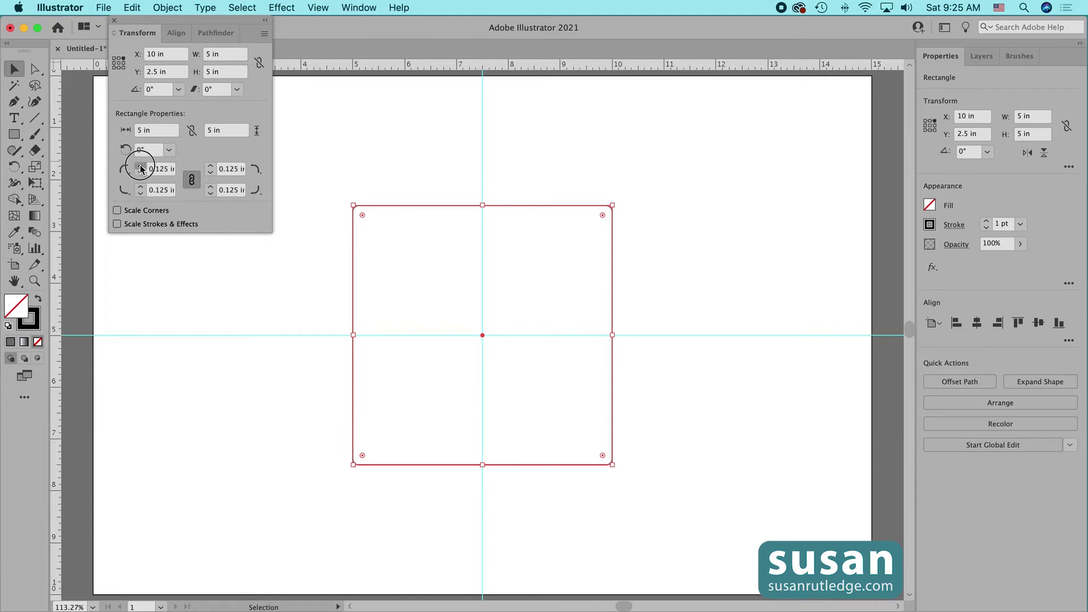
{"action": "left_click", "coordinate": [140, 174]}
{"action": "left_click", "coordinate": [140, 174]}
{"action": "left_click", "coordinate": [140, 174]}
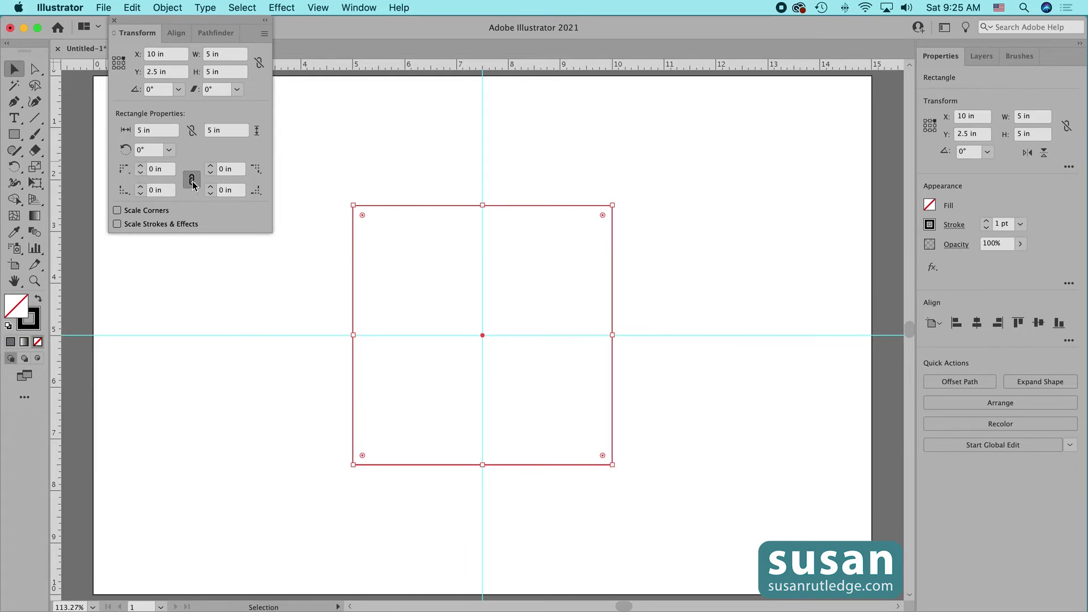
Step: Unlink the corner radius values and set only the upper-left corner's radius to 1.375 in
{"action": "left_click", "coordinate": [192, 184]}
{"action": "left_click", "coordinate": [139, 166]}
{"action": "left_click", "coordinate": [140, 166]}
{"action": "left_click", "coordinate": [140, 166]}
{"action": "left_click", "coordinate": [140, 166]}
{"action": "left_click", "coordinate": [140, 166]}
{"action": "left_click", "coordinate": [140, 166]}
{"action": "left_click", "coordinate": [140, 166]}
{"action": "left_click", "coordinate": [140, 165]}
{"action": "left_click", "coordinate": [140, 166]}
{"action": "left_click", "coordinate": [140, 166]}
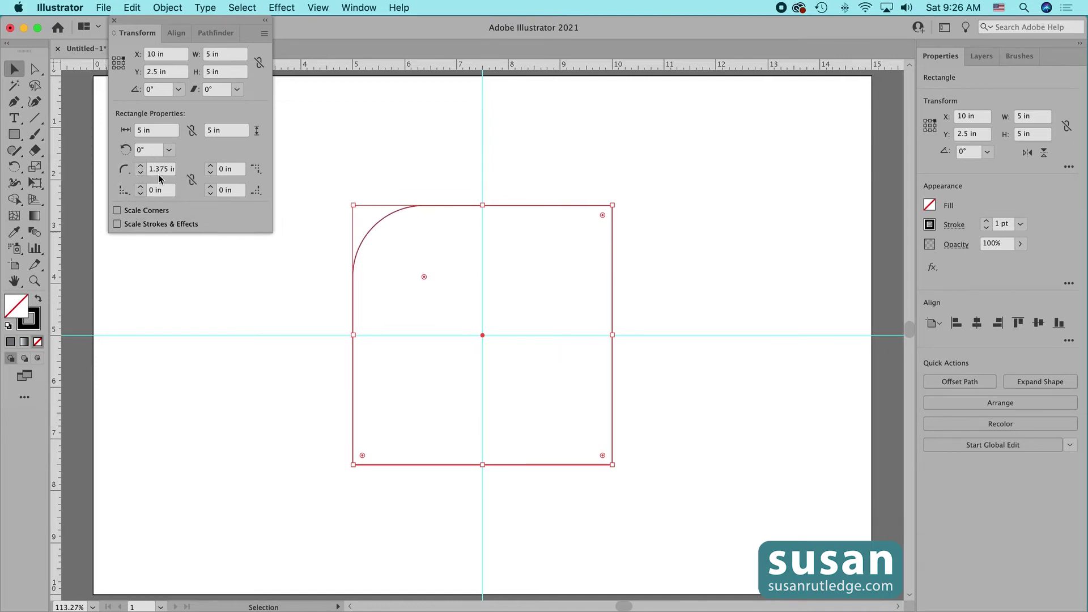
Step: Change the square's upper-left corner to Inverted Round and set the lower-right corner's radius to 1 in
{"action": "left_click", "coordinate": [124, 170]}
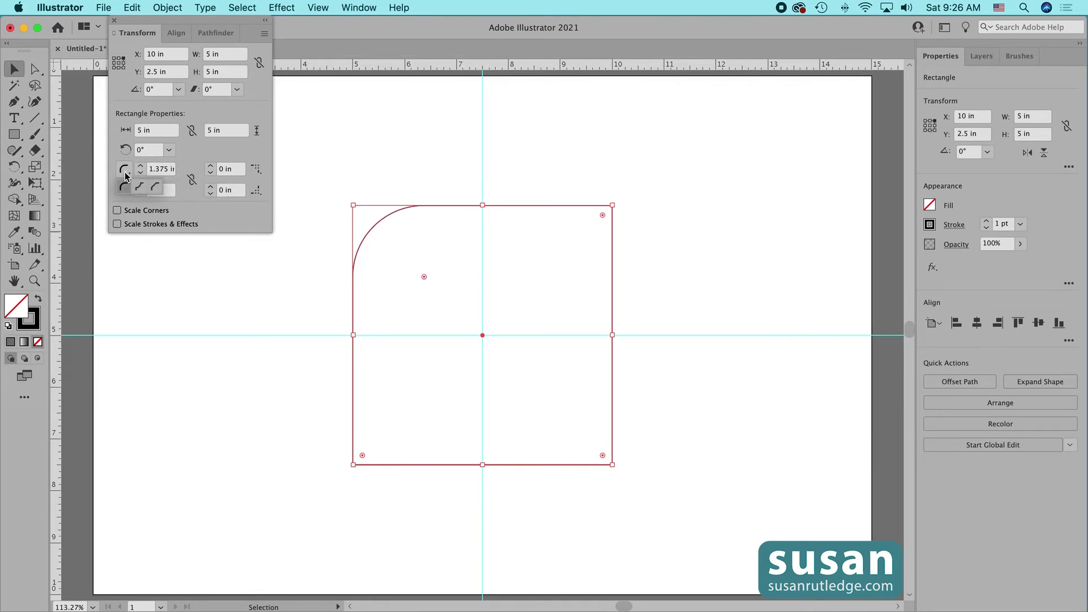
{"action": "left_click", "coordinate": [139, 186]}
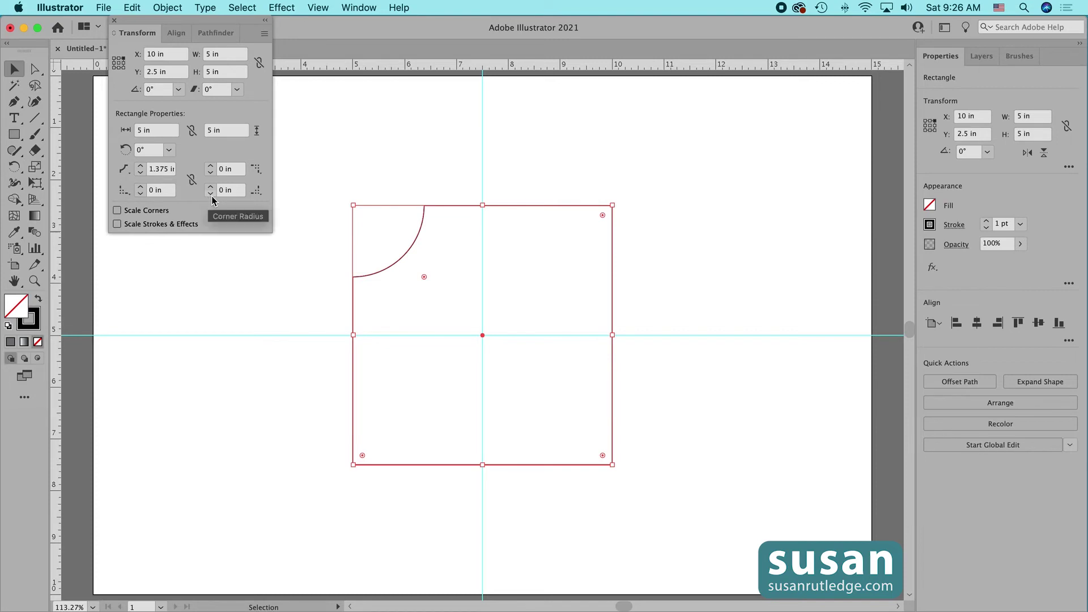
{"action": "left_click", "coordinate": [256, 192]}
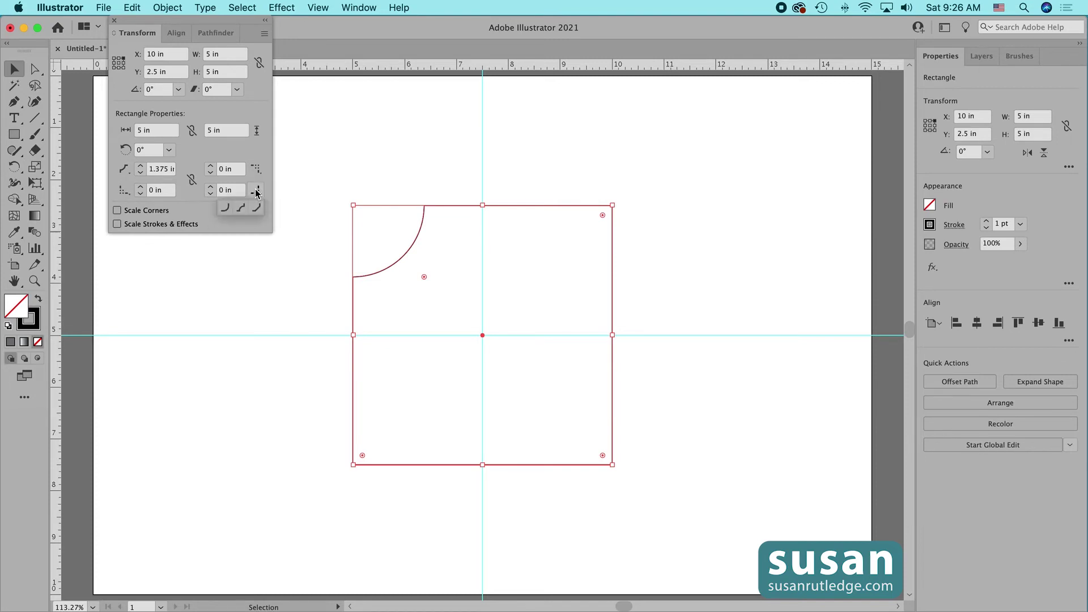
{"action": "left_click", "coordinate": [211, 186]}
{"action": "left_click", "coordinate": [211, 187]}
{"action": "left_click", "coordinate": [211, 186]}
{"action": "left_click", "coordinate": [211, 187]}
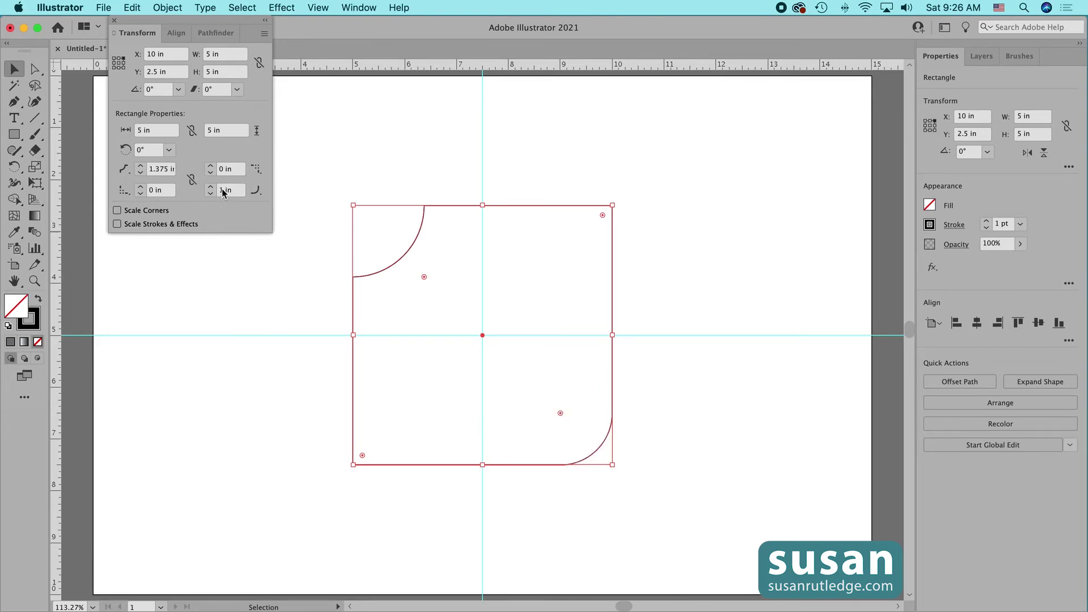
Step: Change the lower-right corner to Inverted Round and close the Transform options
{"action": "left_click", "coordinate": [256, 190]}
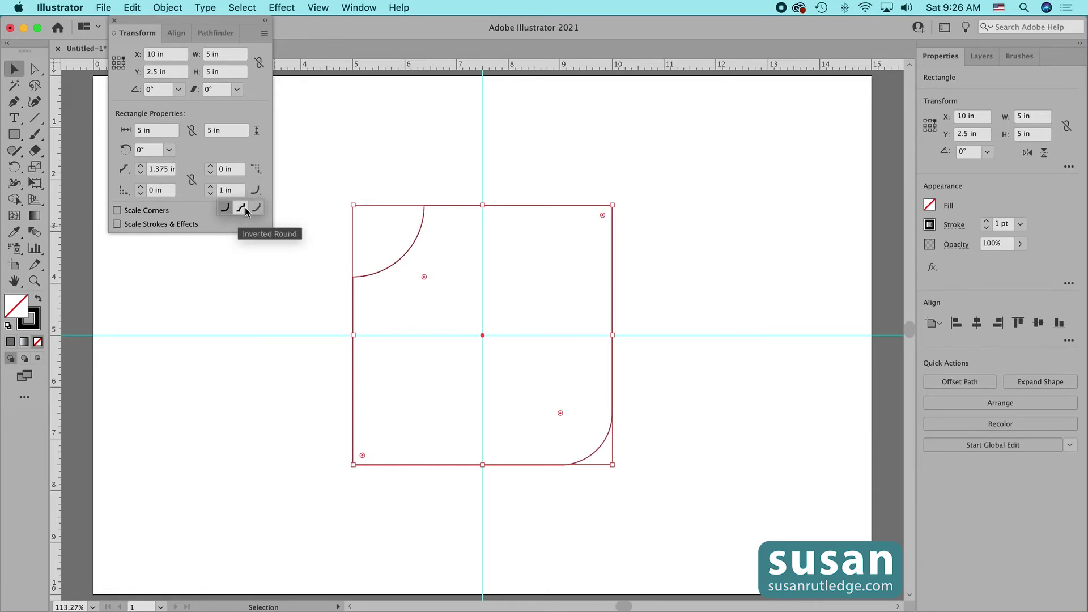
{"action": "left_click", "coordinate": [242, 208]}
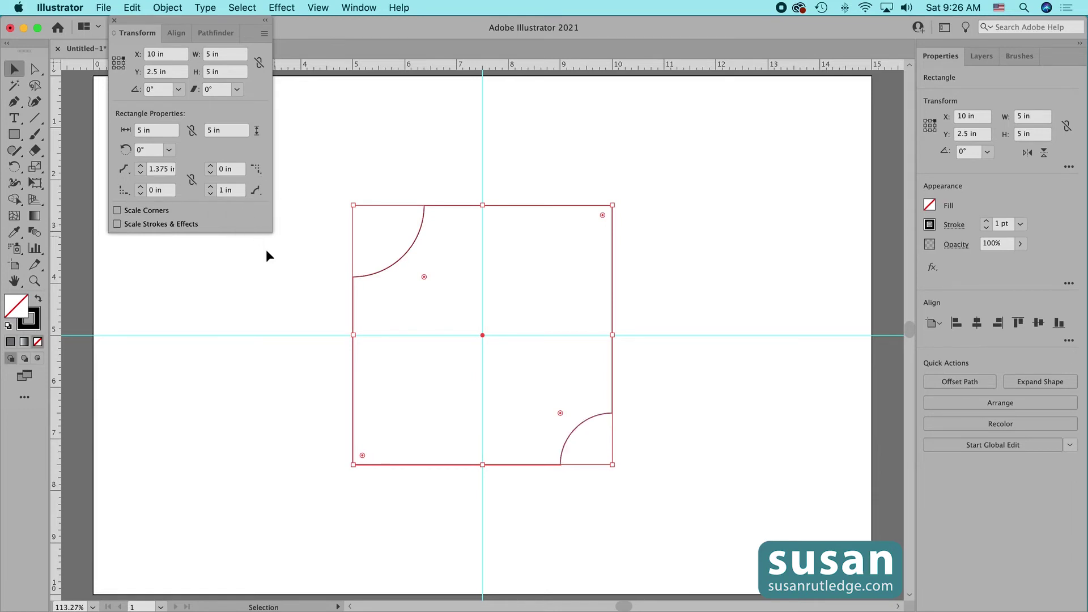
{"action": "left_click", "coordinate": [114, 21]}
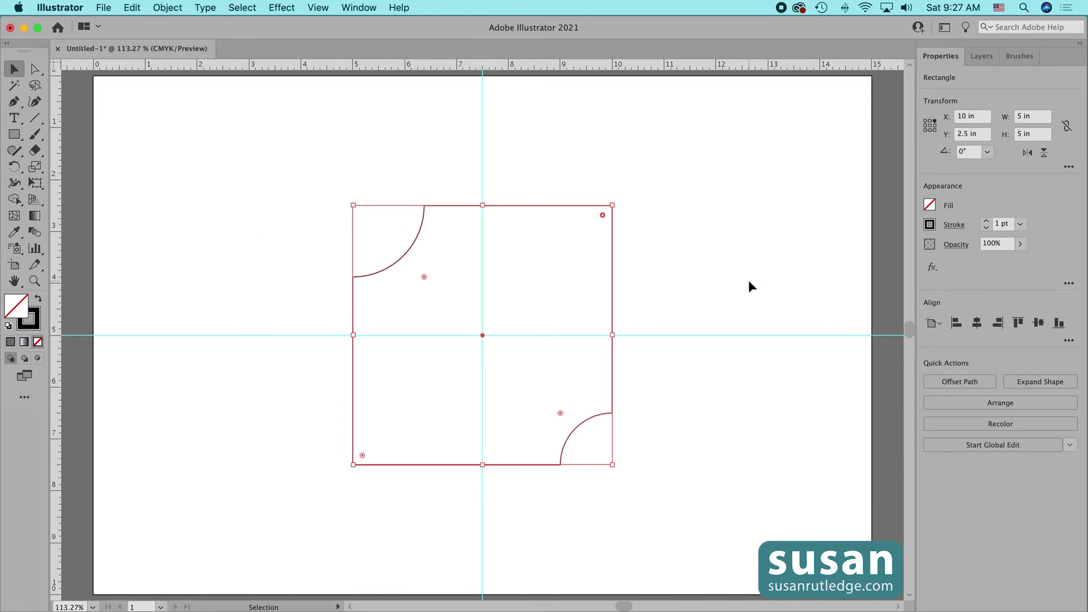
Step: Give the square a bright yellow fill and a green stroke from the color swatches
{"action": "left_click", "coordinate": [929, 205]}
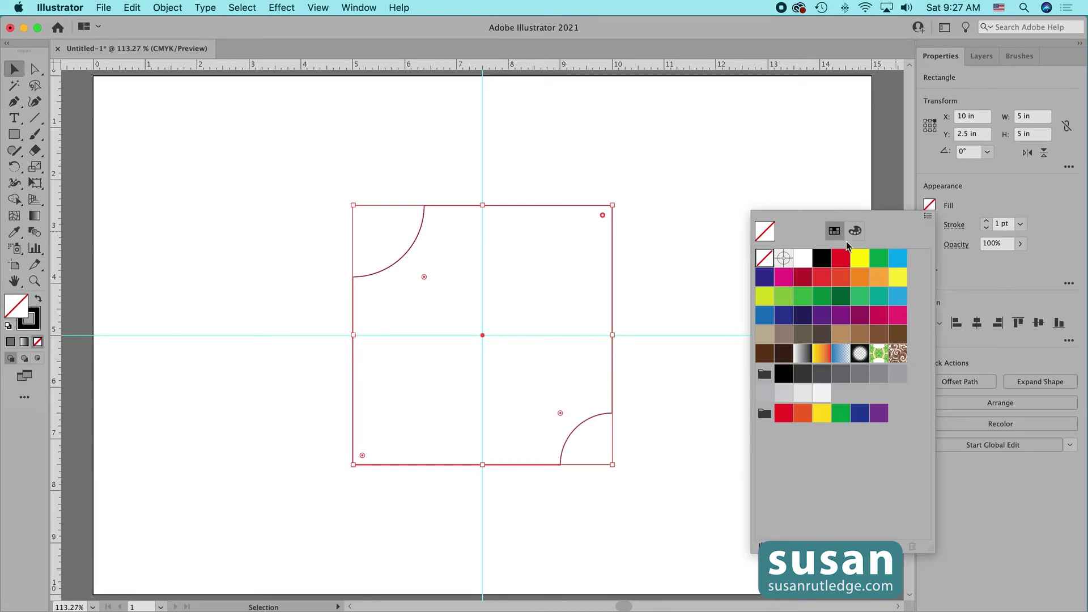
{"action": "left_click", "coordinate": [859, 260]}
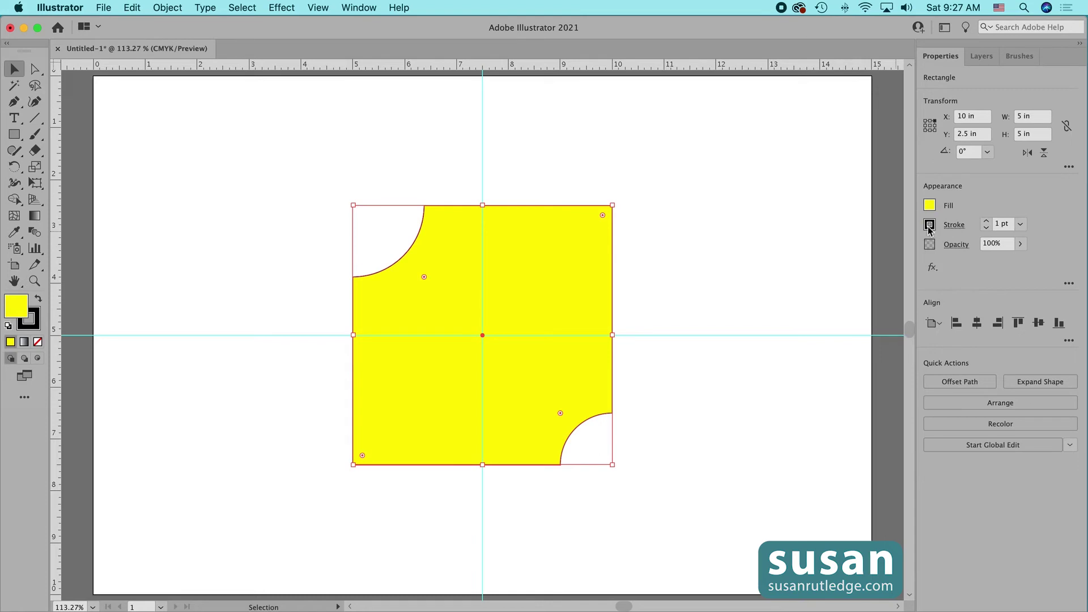
{"action": "left_click", "coordinate": [929, 225]}
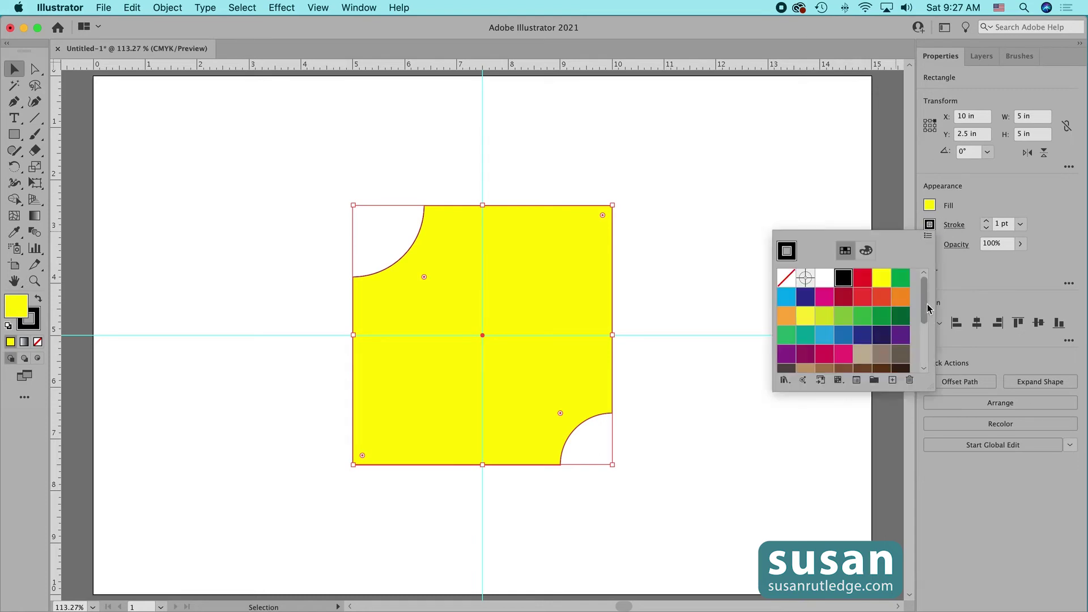
{"action": "left_click", "coordinate": [900, 282]}
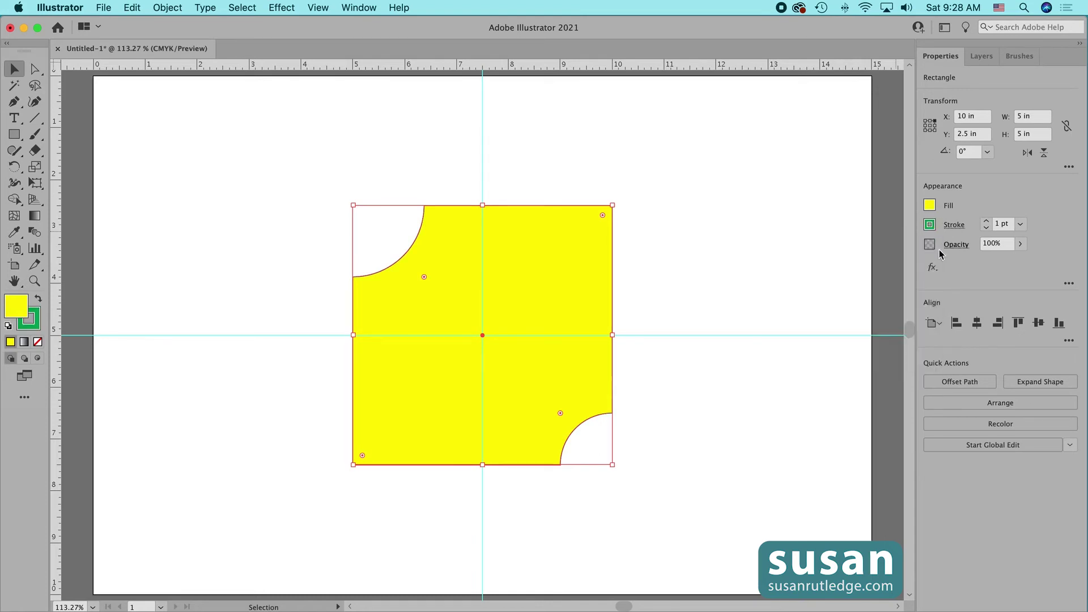
Step: Increase the square's green stroke weight to 11 pt
{"action": "left_click", "coordinate": [987, 221]}
{"action": "left_click", "coordinate": [987, 222]}
{"action": "left_click", "coordinate": [986, 222]}
{"action": "left_click", "coordinate": [986, 221]}
{"action": "left_click", "coordinate": [986, 222]}
{"action": "left_click", "coordinate": [986, 221]}
{"action": "left_click", "coordinate": [986, 221]}
{"action": "left_click", "coordinate": [986, 222]}
{"action": "left_click", "coordinate": [987, 221]}
{"action": "left_click", "coordinate": [986, 222]}
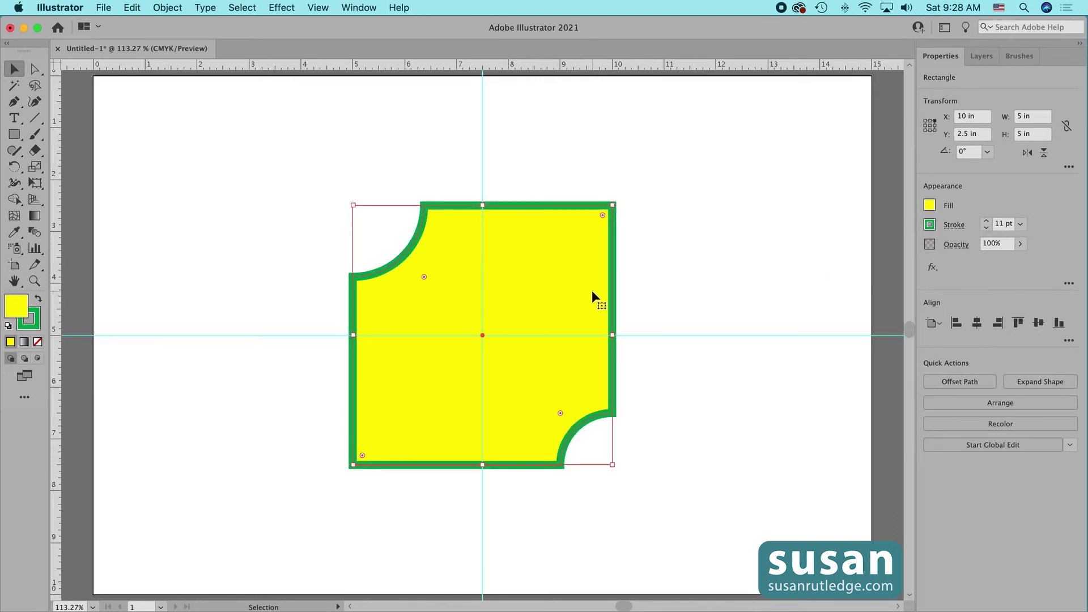
Step: Try lowering the square's opacity to 50% and set it back to 100%
{"action": "left_click_drag", "start_coordinate": [1006, 243], "coordinate": [975, 245]}
{"action": "type", "text": "50"}
{"action": "key", "text": "Return"}
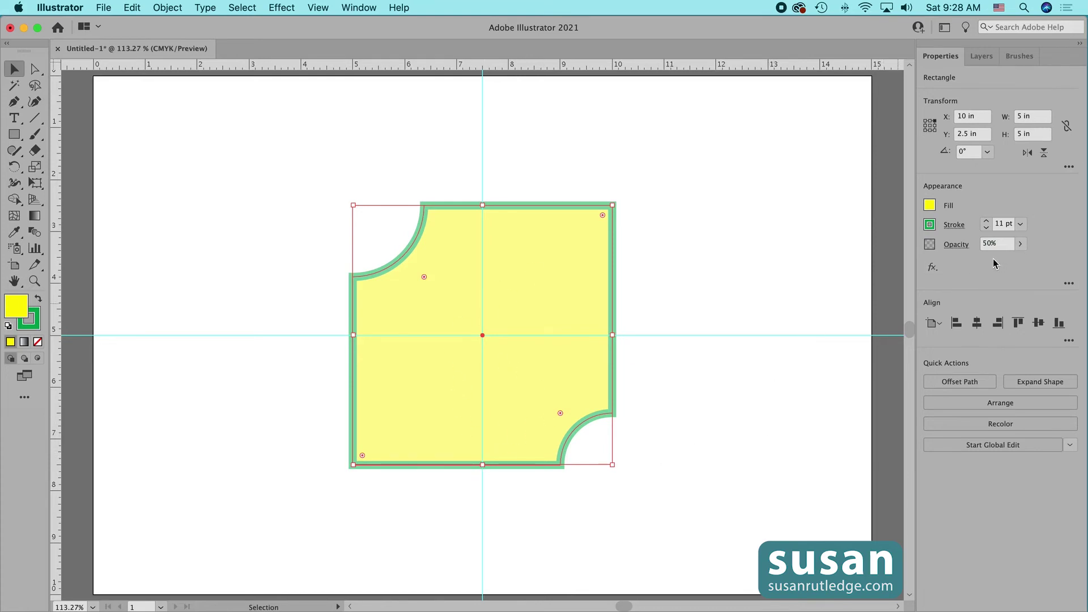
{"action": "double_click", "coordinate": [1006, 245]}
{"action": "type", "text": "100"}
{"action": "left_click", "coordinate": [833, 264]}
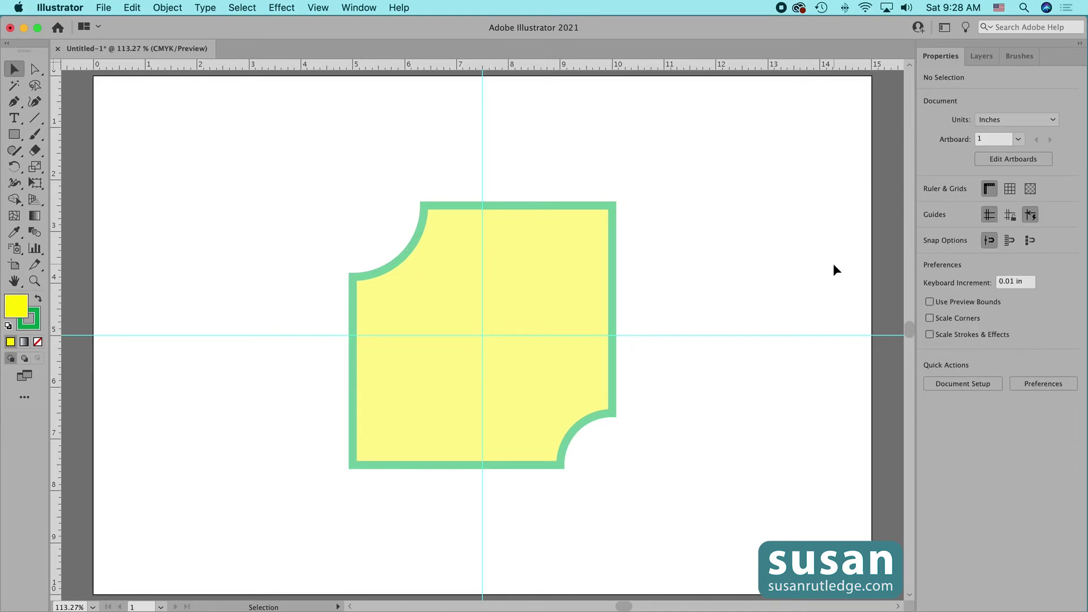
{"action": "left_click", "coordinate": [613, 293]}
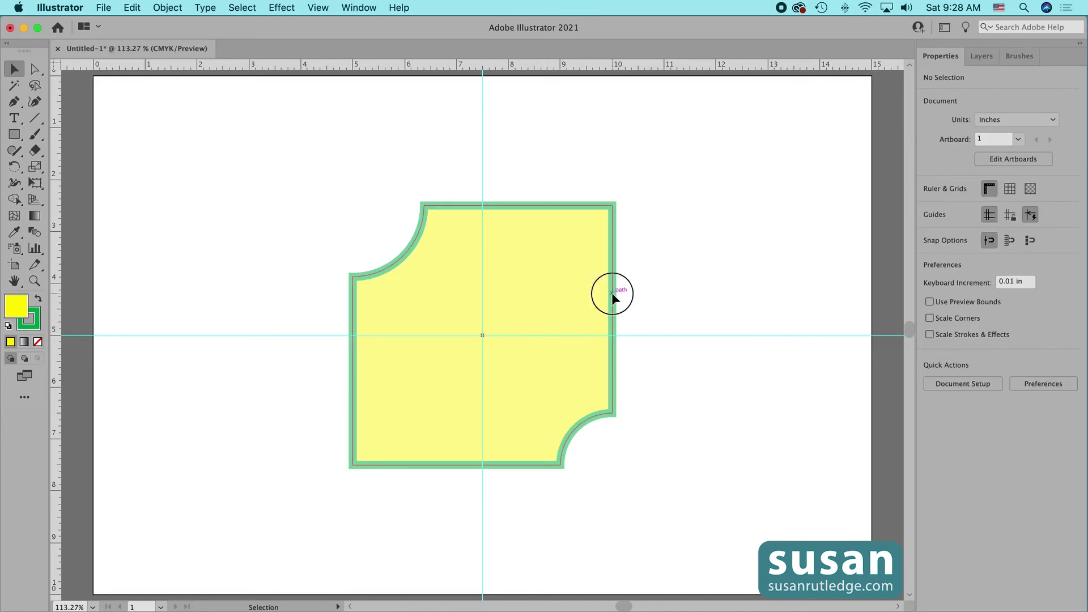
{"action": "left_click", "coordinate": [1007, 242]}
{"action": "type", "text": "100"}
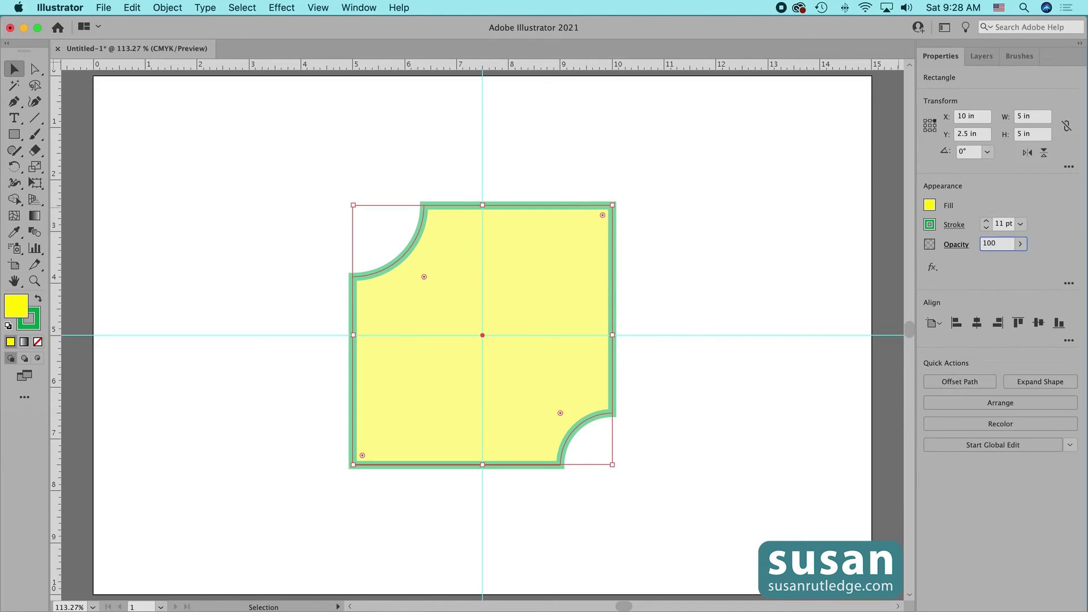
{"action": "key", "text": "Return"}
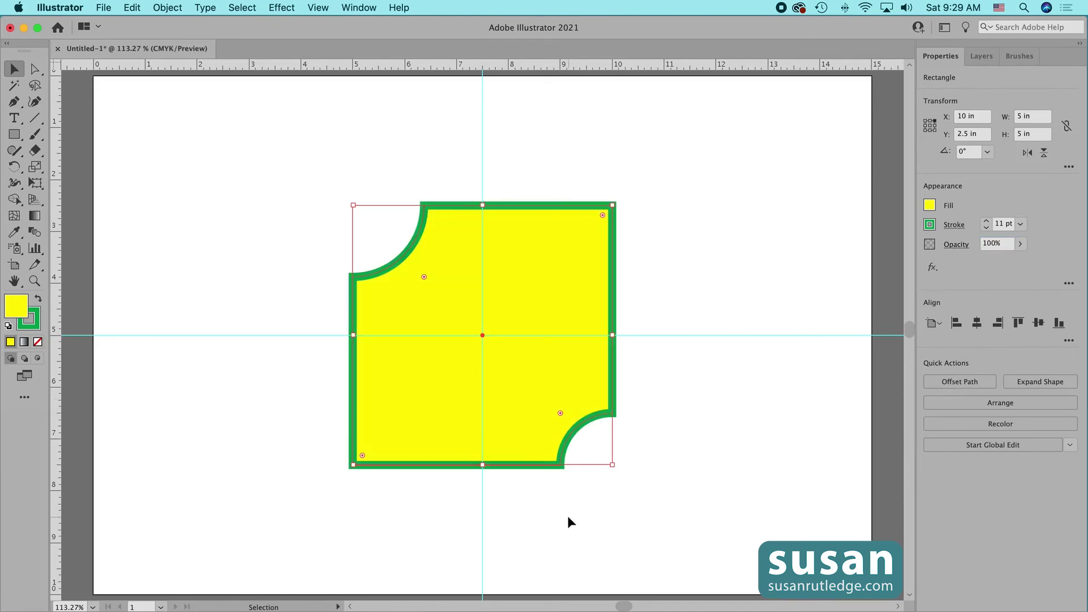
Step: Add a second stroke to the square's appearance and color the lower of the two strokes orange (C=0 M=50 Y=100 K=0)
{"action": "key", "text": "x"}
{"action": "left_click", "coordinate": [1069, 284]}
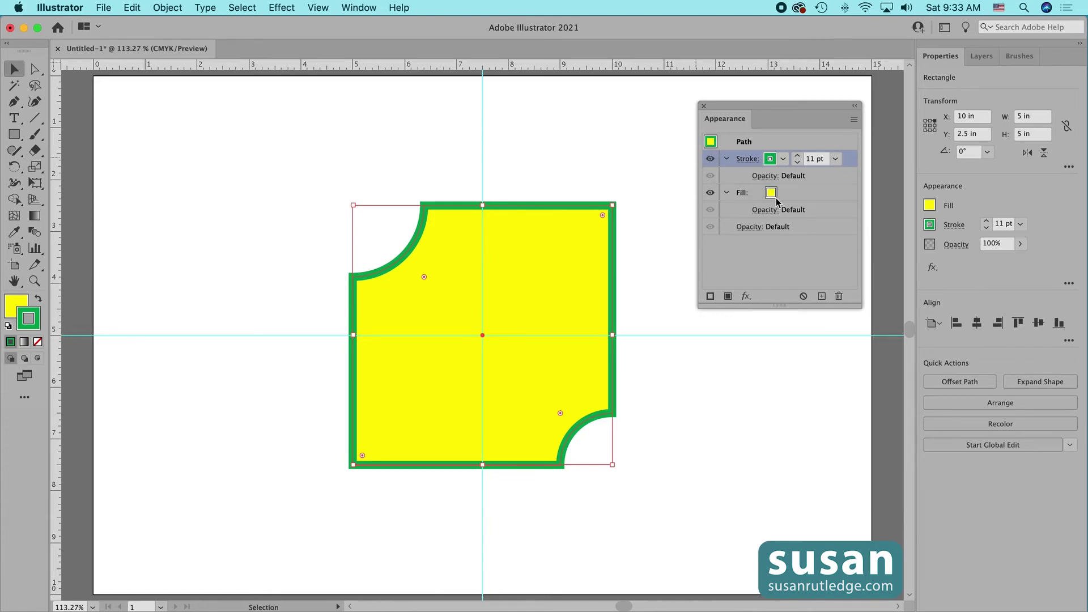
{"action": "left_click", "coordinate": [709, 297]}
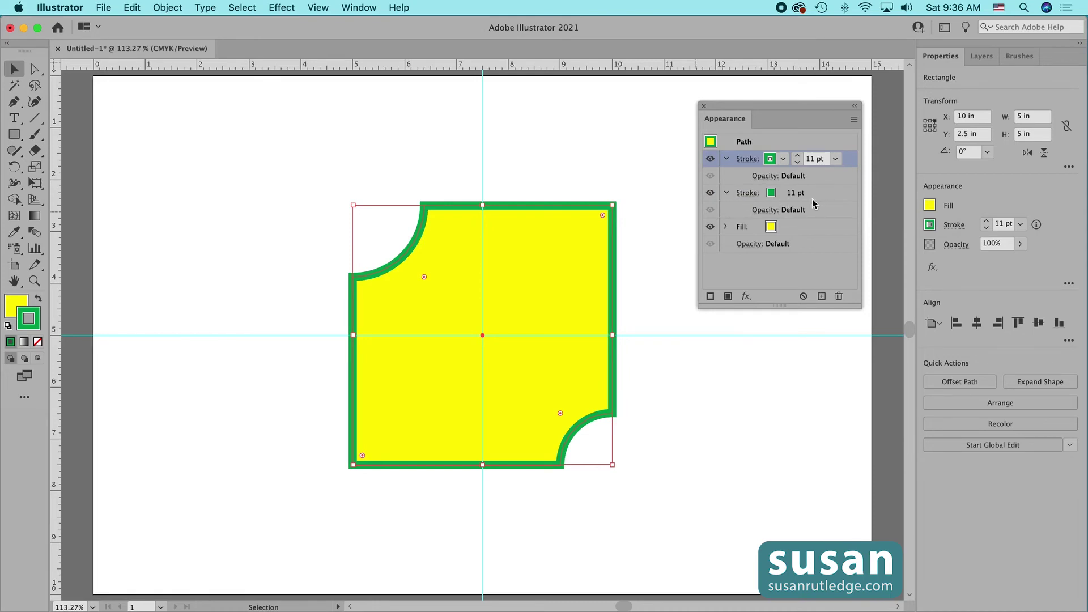
{"action": "left_click", "coordinate": [771, 194]}
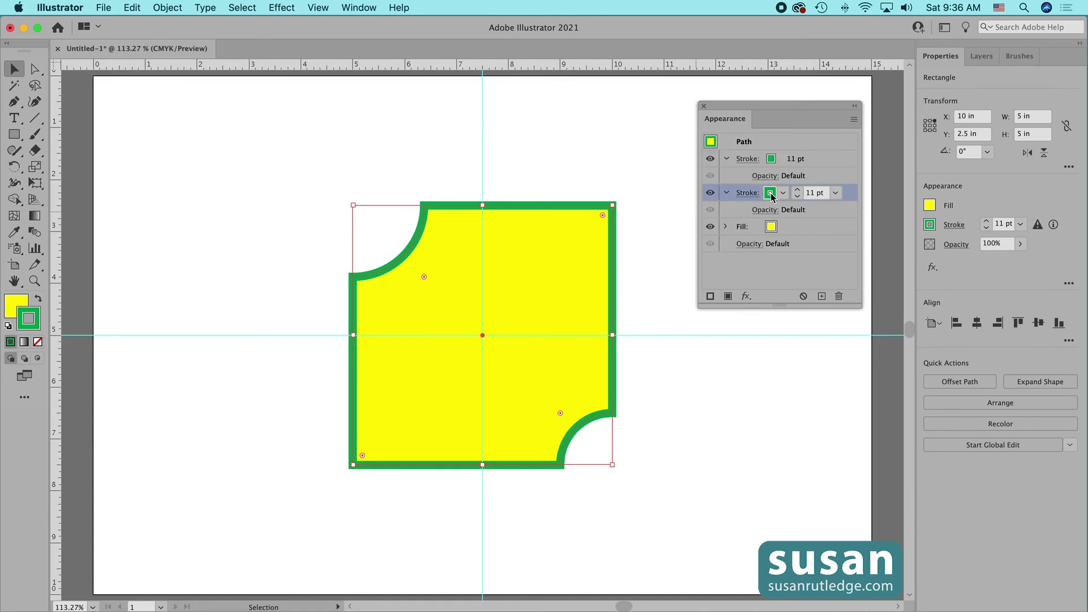
{"action": "left_click", "coordinate": [783, 194]}
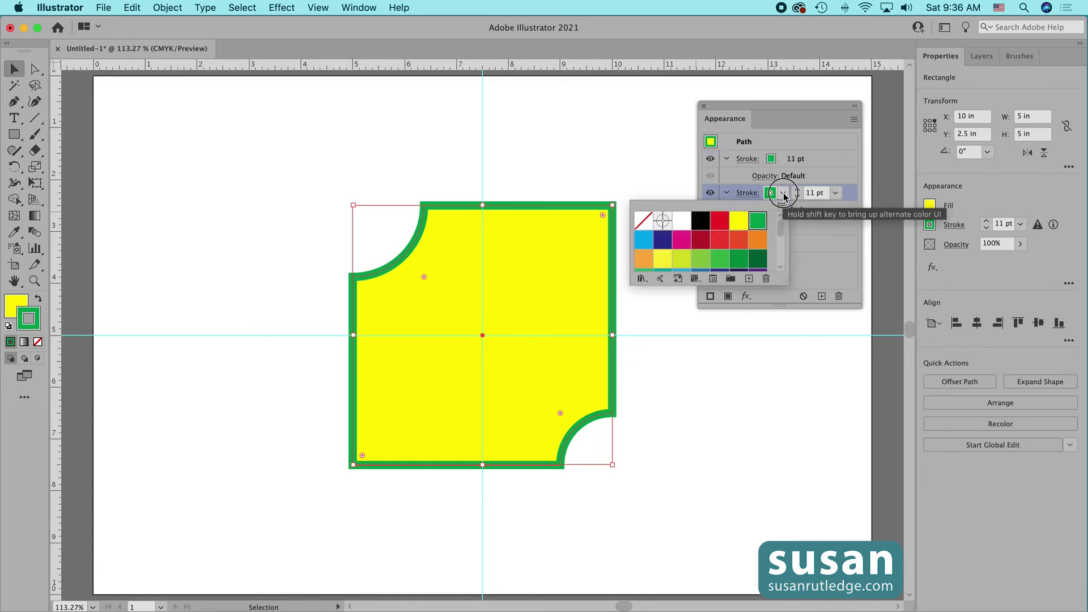
{"action": "left_click", "coordinate": [757, 240]}
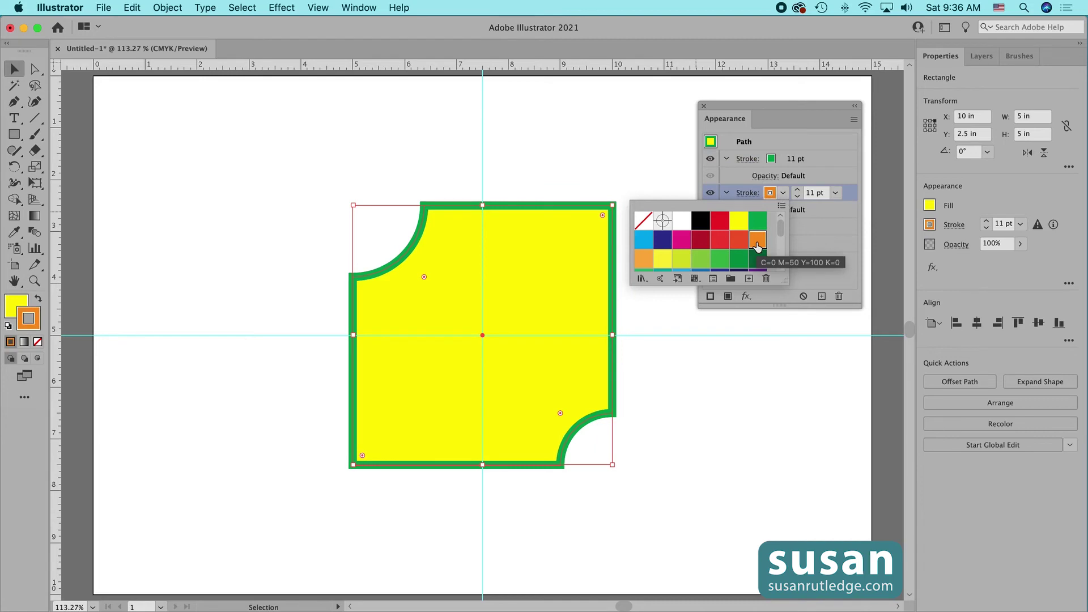
Step: Increase the orange stroke's weight to 28 pt, close the Appearance options and deselect the square
{"action": "left_click", "coordinate": [797, 192]}
{"action": "left_click", "coordinate": [797, 193]}
{"action": "left_click", "coordinate": [797, 192]}
{"action": "left_click", "coordinate": [797, 193]}
{"action": "left_click", "coordinate": [797, 193]}
{"action": "left_click", "coordinate": [797, 193]}
{"action": "left_click", "coordinate": [797, 192]}
{"action": "left_click", "coordinate": [797, 193]}
{"action": "left_click", "coordinate": [797, 193]}
{"action": "left_click", "coordinate": [797, 193]}
{"action": "left_click", "coordinate": [797, 192]}
{"action": "left_click", "coordinate": [797, 192]}
{"action": "left_click", "coordinate": [797, 193]}
{"action": "left_click", "coordinate": [797, 193]}
{"action": "left_click", "coordinate": [797, 193]}
{"action": "left_click", "coordinate": [797, 193]}
{"action": "left_click", "coordinate": [797, 192]}
{"action": "left_click", "coordinate": [797, 193]}
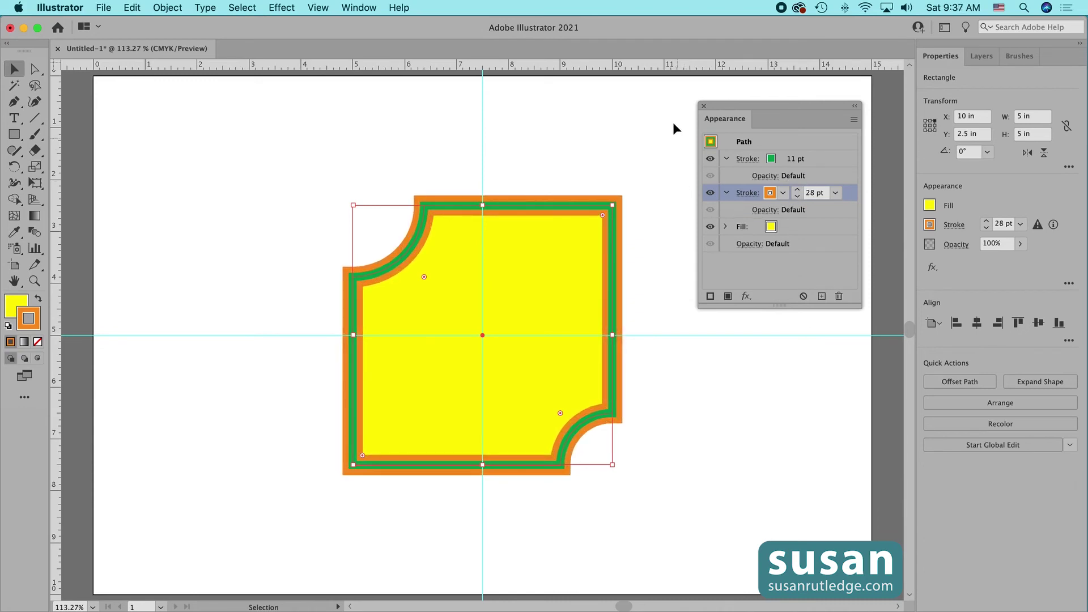
{"action": "left_click", "coordinate": [704, 106]}
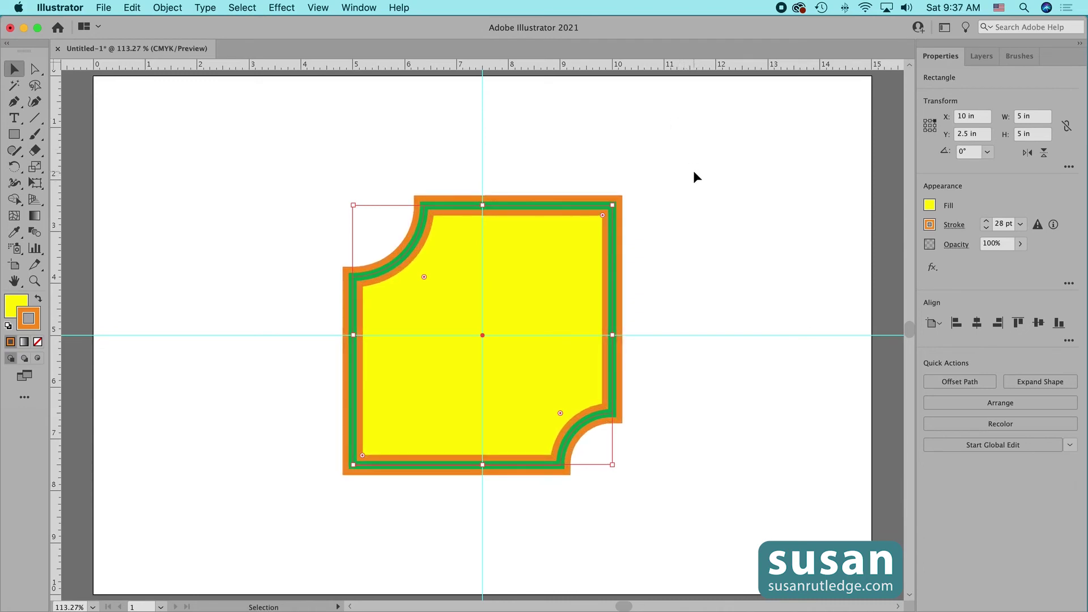
{"action": "left_click", "coordinate": [693, 172]}
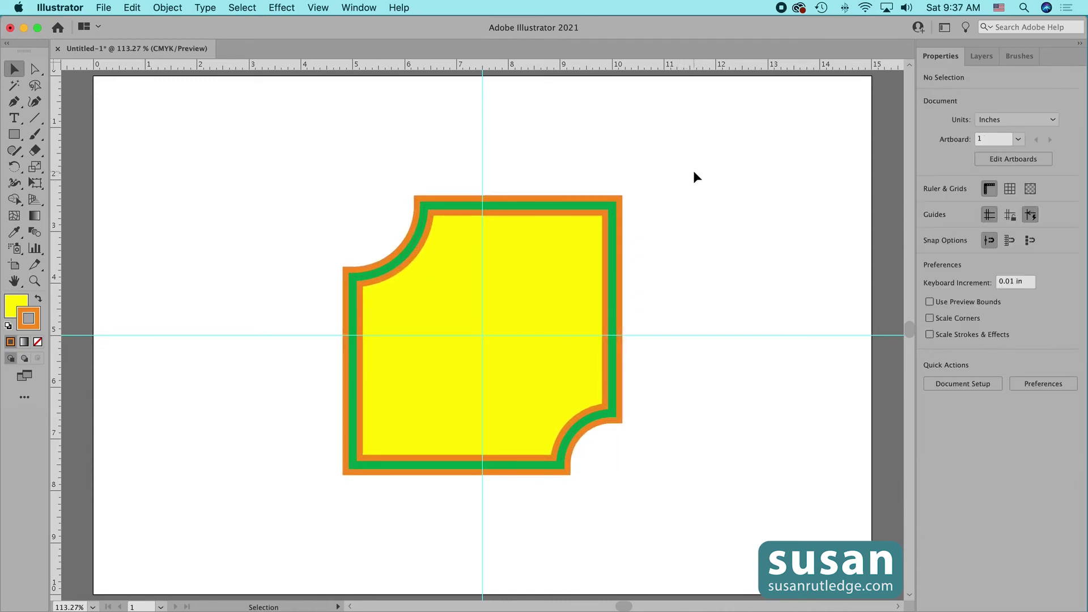
Step: Reselect the square, try aligning its orange stroke to the inside, and align it to the outside instead
{"action": "left_click", "coordinate": [614, 390]}
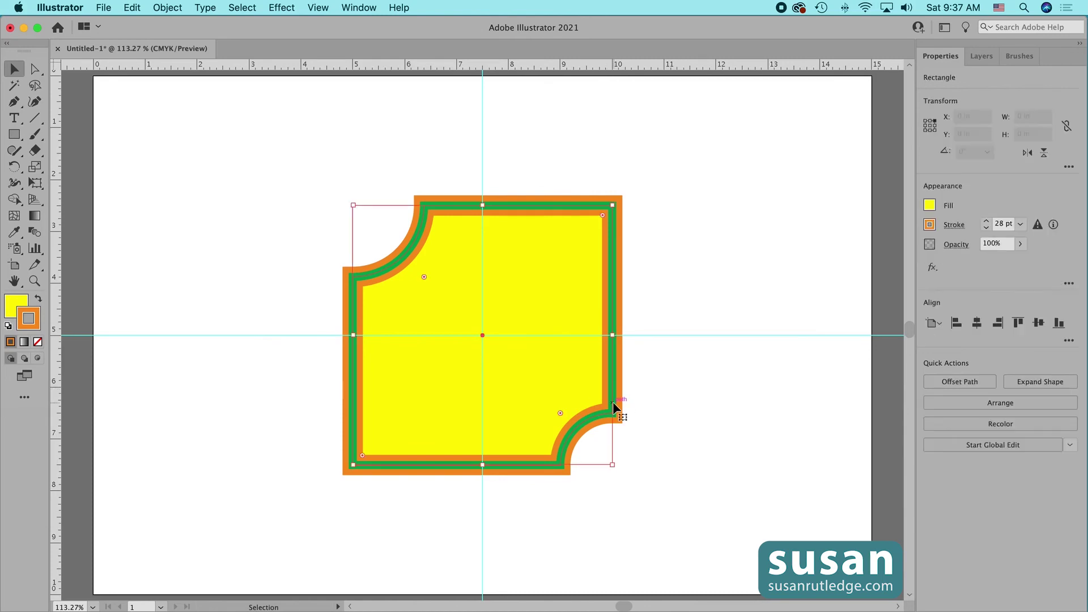
{"action": "left_click", "coordinate": [1067, 284]}
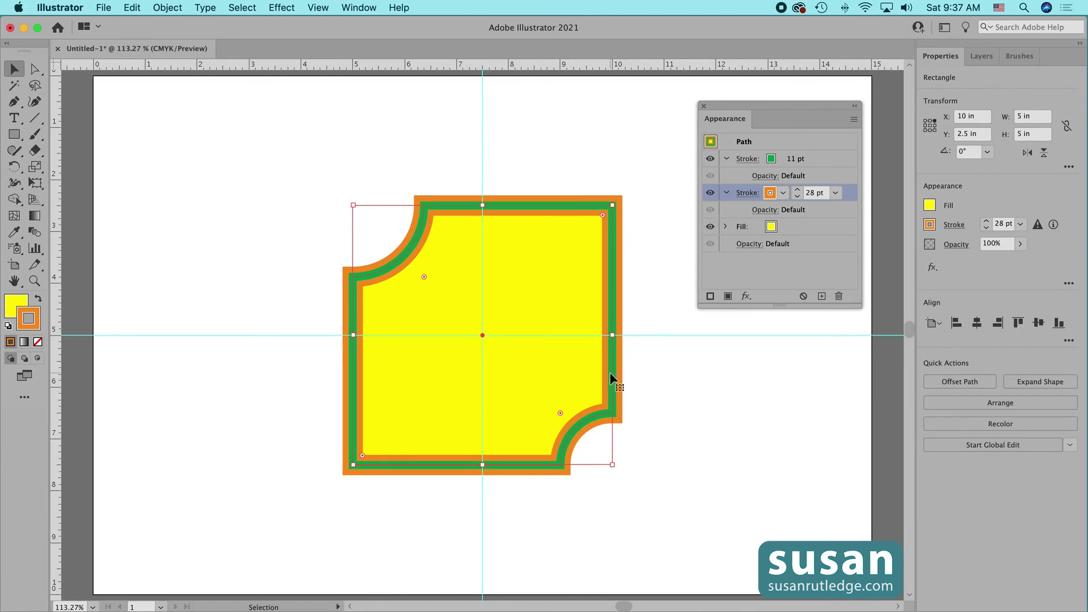
{"action": "left_click", "coordinate": [747, 194]}
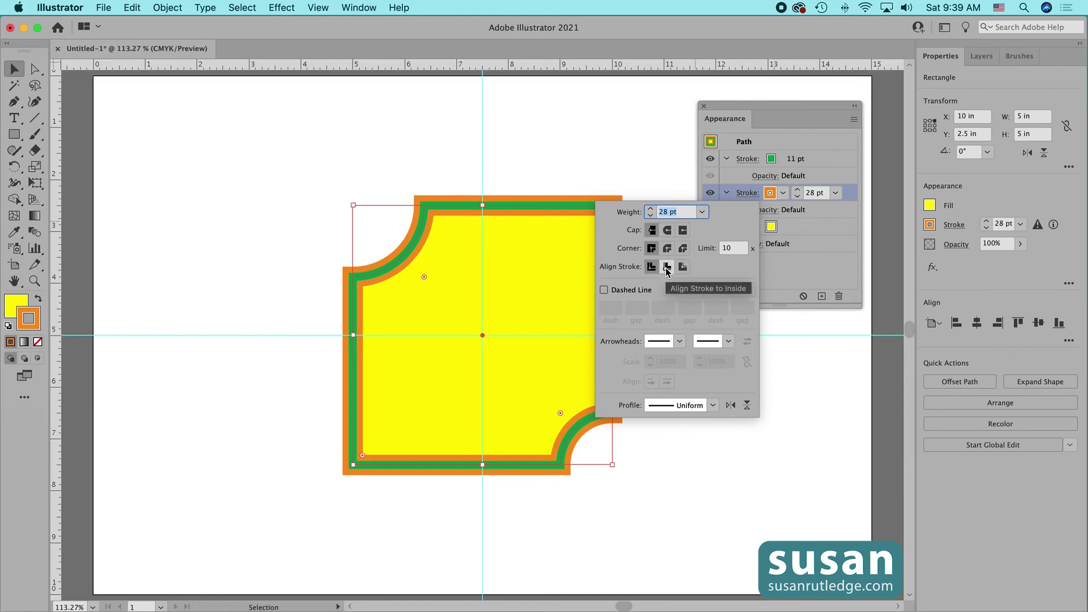
{"action": "left_click", "coordinate": [667, 267]}
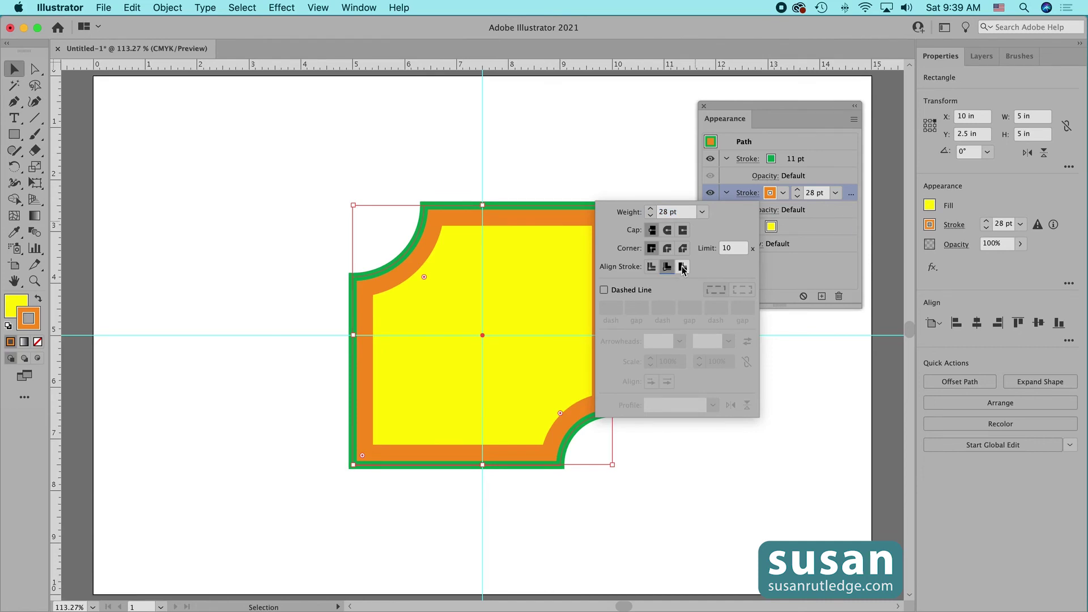
{"action": "left_click", "coordinate": [683, 267]}
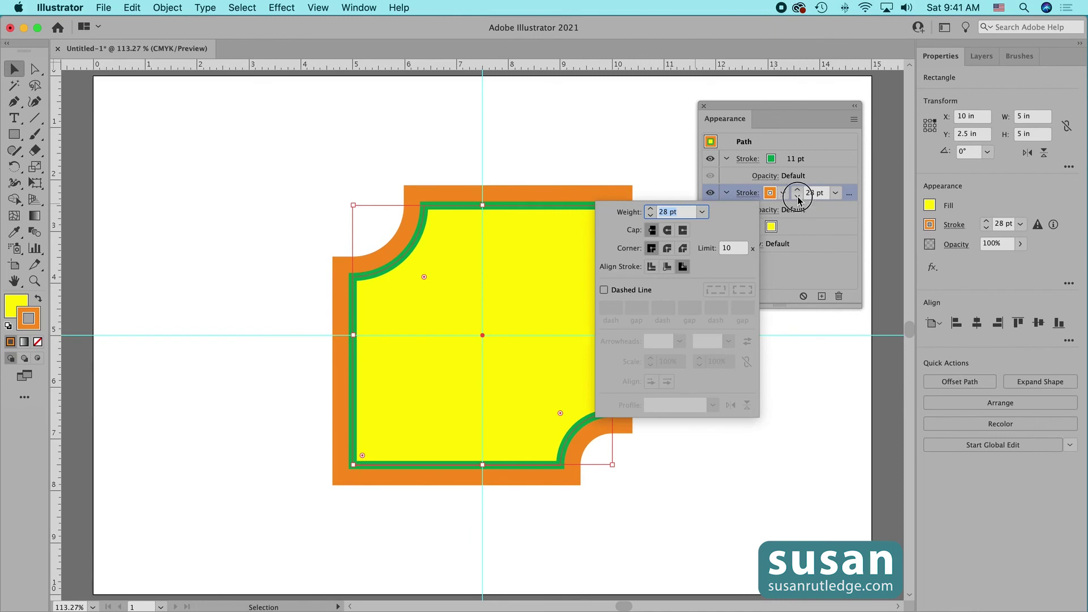
Step: Reduce the orange stroke's weight to 16 pt, close the Appearance options and deselect the square
{"action": "left_click", "coordinate": [797, 197]}
{"action": "left_click", "coordinate": [797, 197]}
{"action": "left_click", "coordinate": [797, 197]}
{"action": "left_click", "coordinate": [796, 197]}
{"action": "left_click", "coordinate": [797, 197]}
{"action": "left_click", "coordinate": [797, 197]}
{"action": "left_click", "coordinate": [797, 197]}
{"action": "left_click", "coordinate": [796, 197]}
{"action": "left_click", "coordinate": [797, 197]}
{"action": "left_click", "coordinate": [796, 197]}
{"action": "left_click", "coordinate": [796, 197]}
{"action": "left_click", "coordinate": [796, 197]}
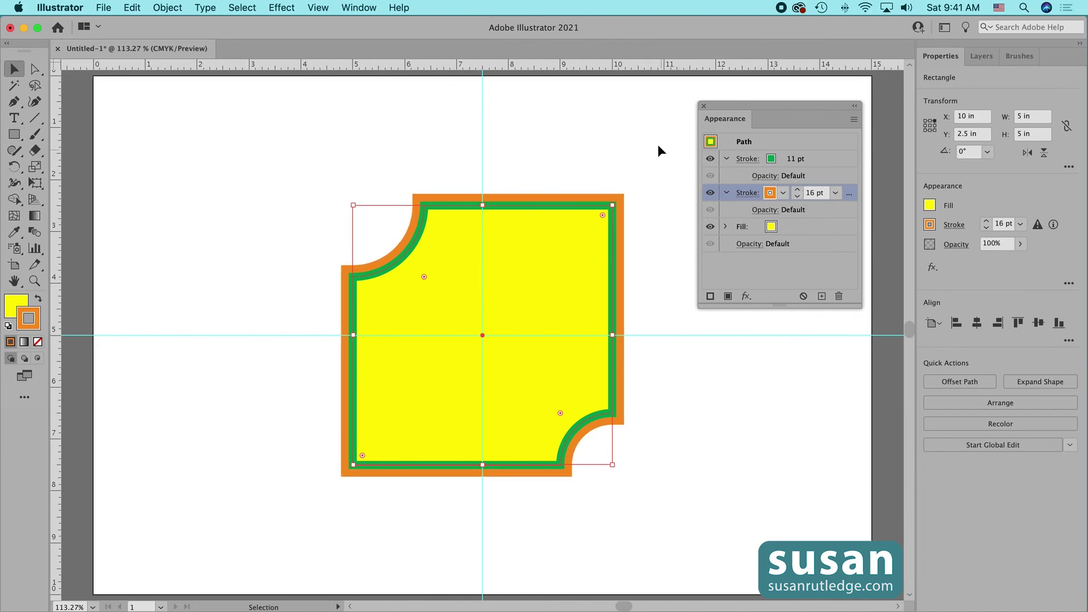
{"action": "left_click", "coordinate": [704, 106]}
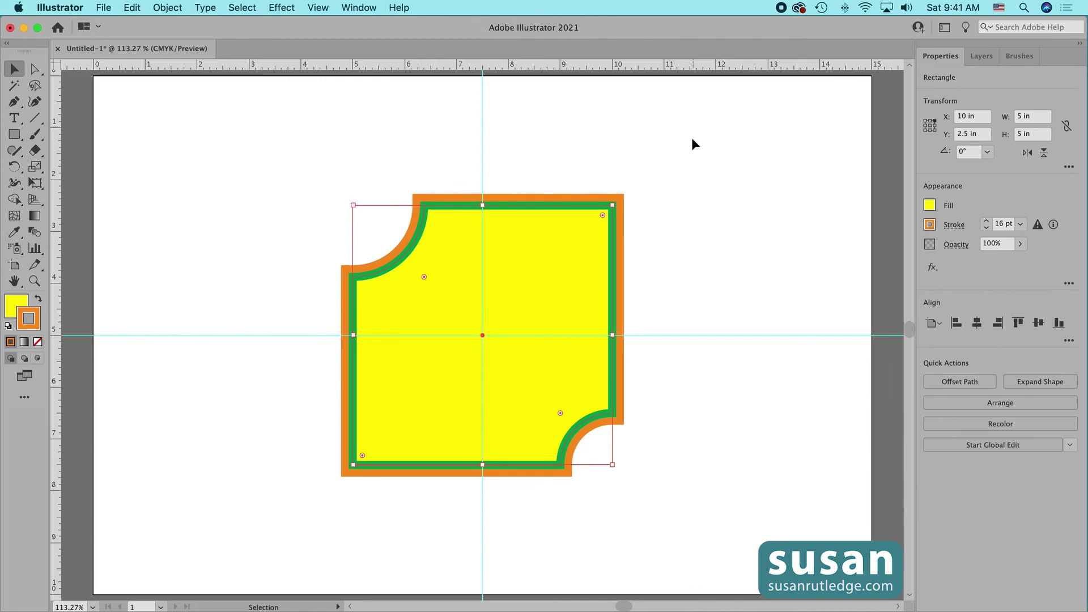
{"action": "left_click", "coordinate": [678, 164]}
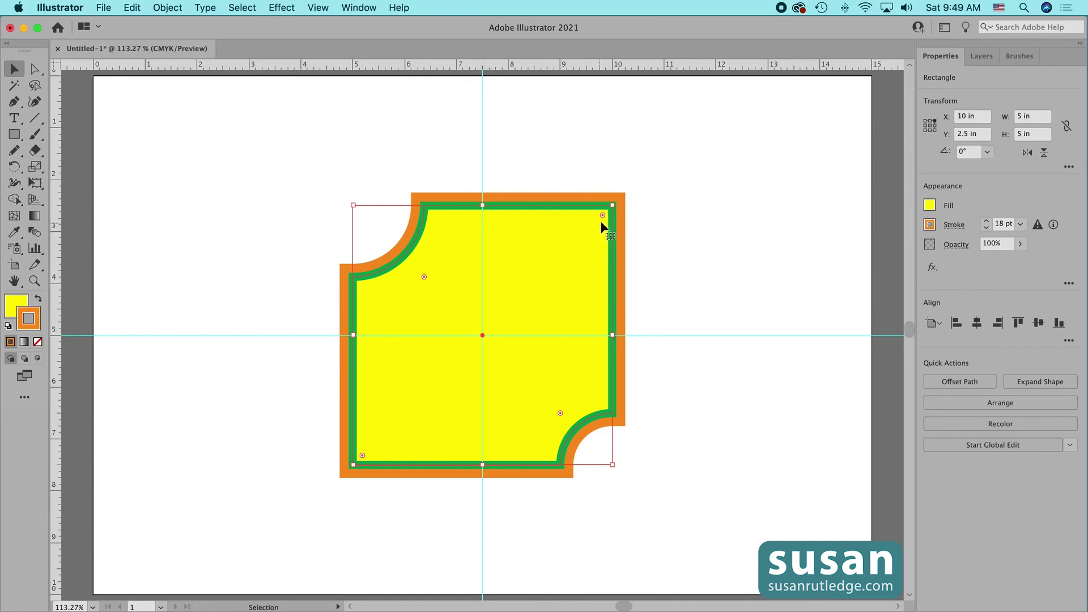
Step: Move the whole square about 0.9 in down and 0.2 in to the left on the artboard
{"action": "left_click_drag", "start_coordinate": [542, 199], "coordinate": [530, 243]}
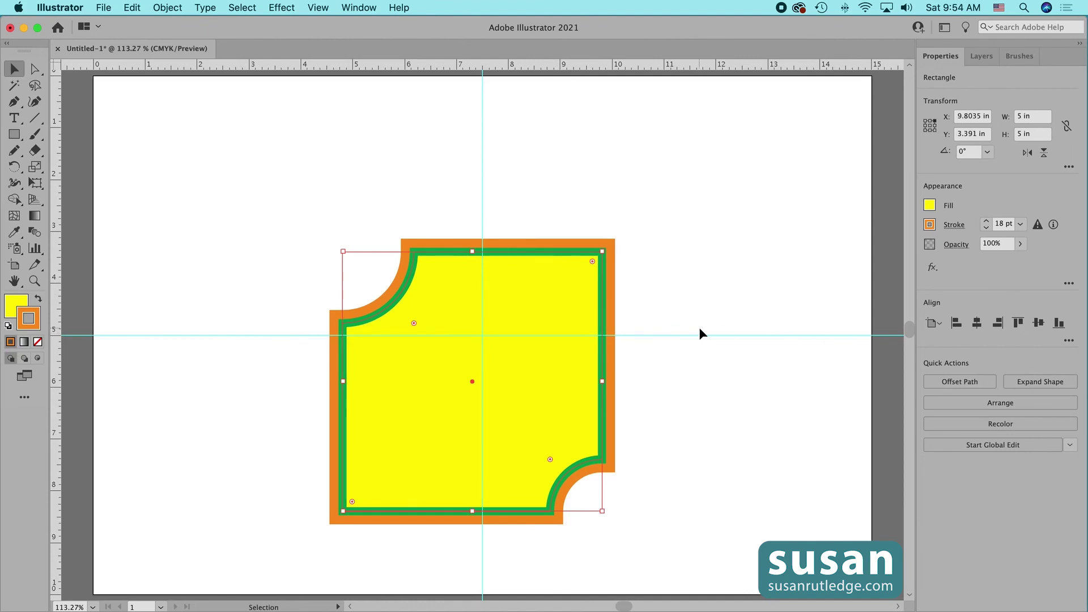